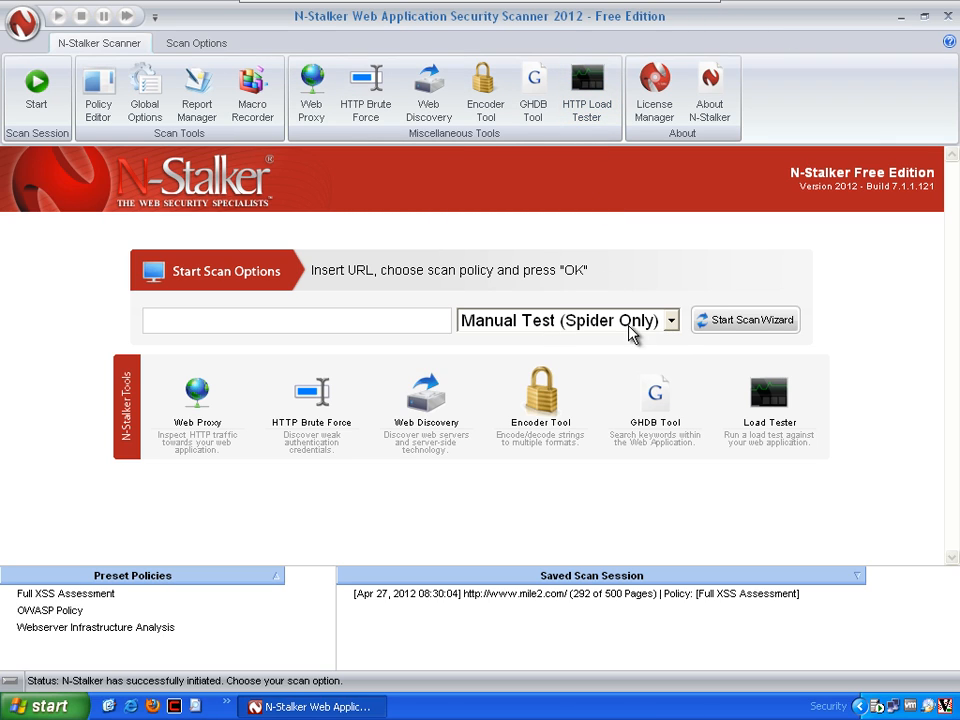
left_click(671, 326)
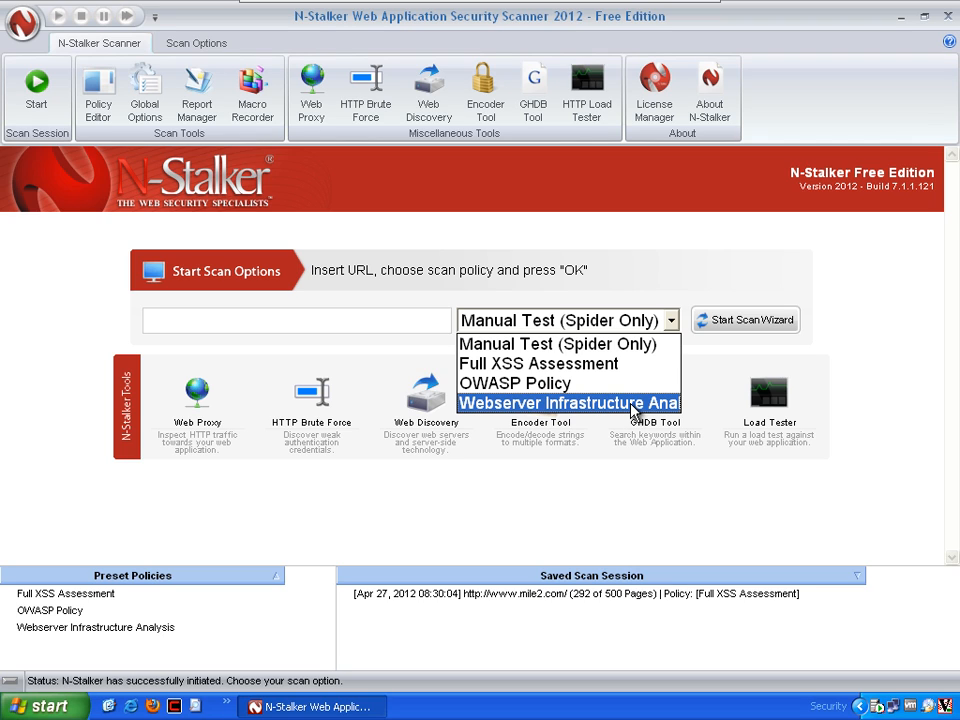
left_click(616, 346)
left_click(287, 319)
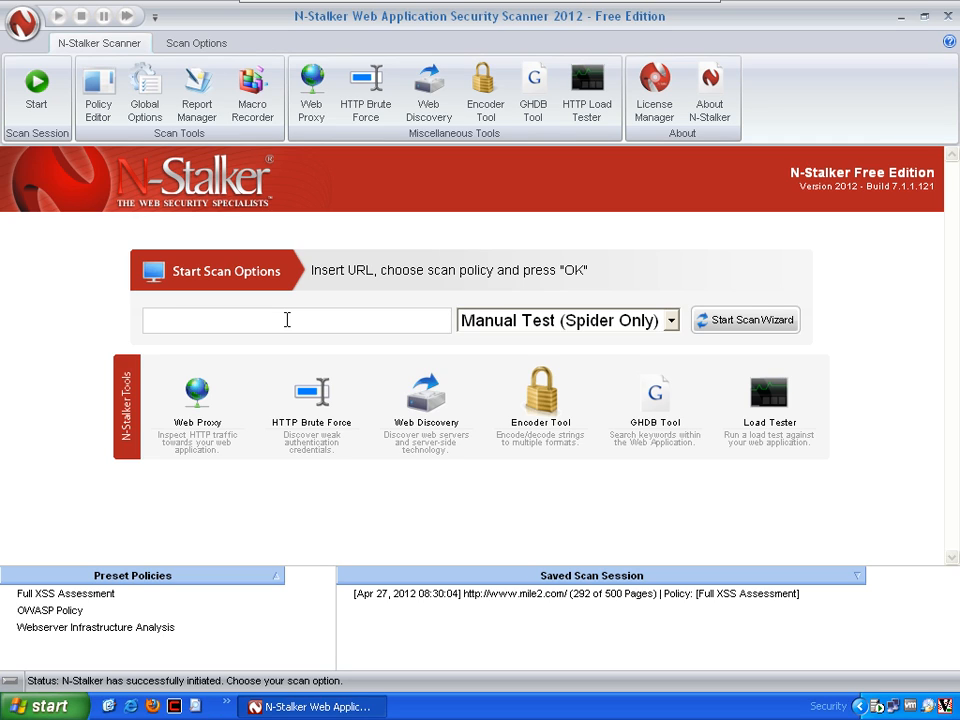
type("www.mile")
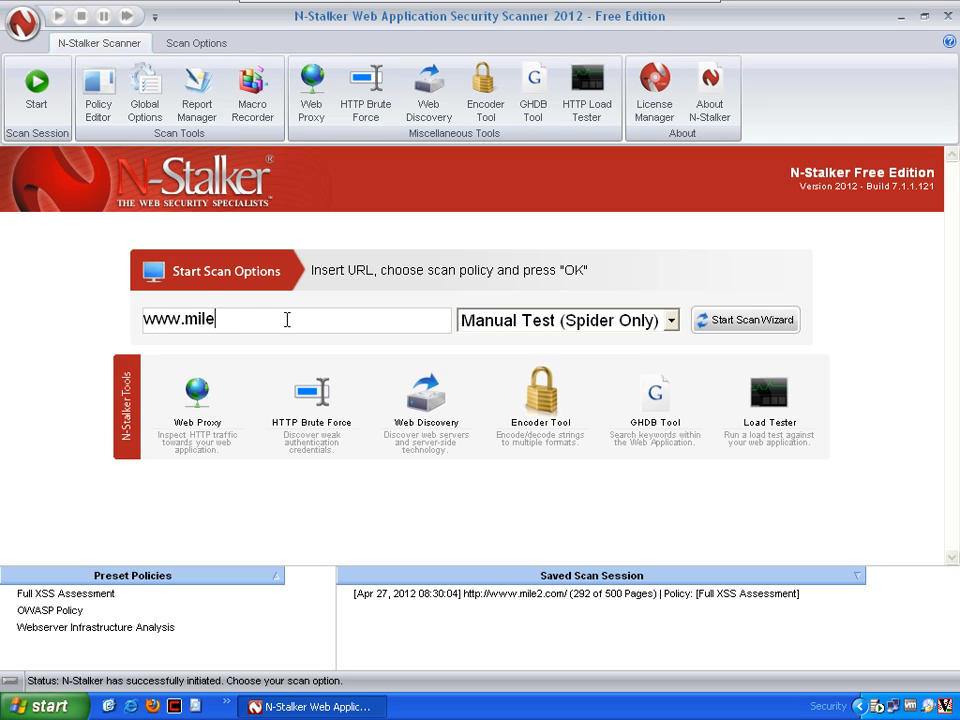
type("2.com")
left_click(722, 321)
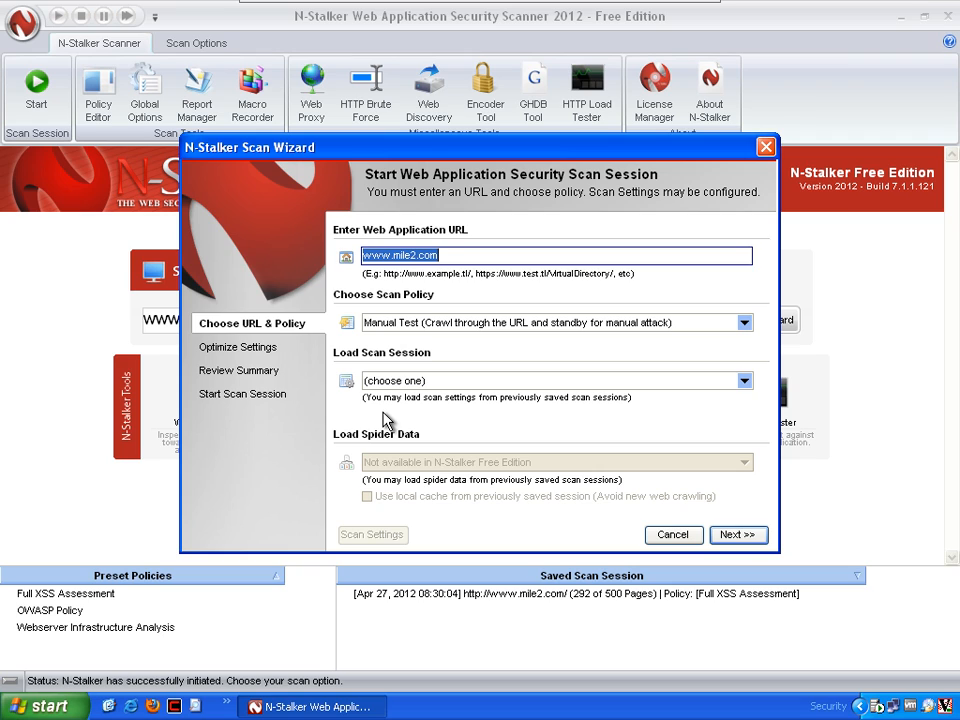
Keep the Manual Test policy without loading a saved scan session, and run the scan settings optimization
left_click(745, 322)
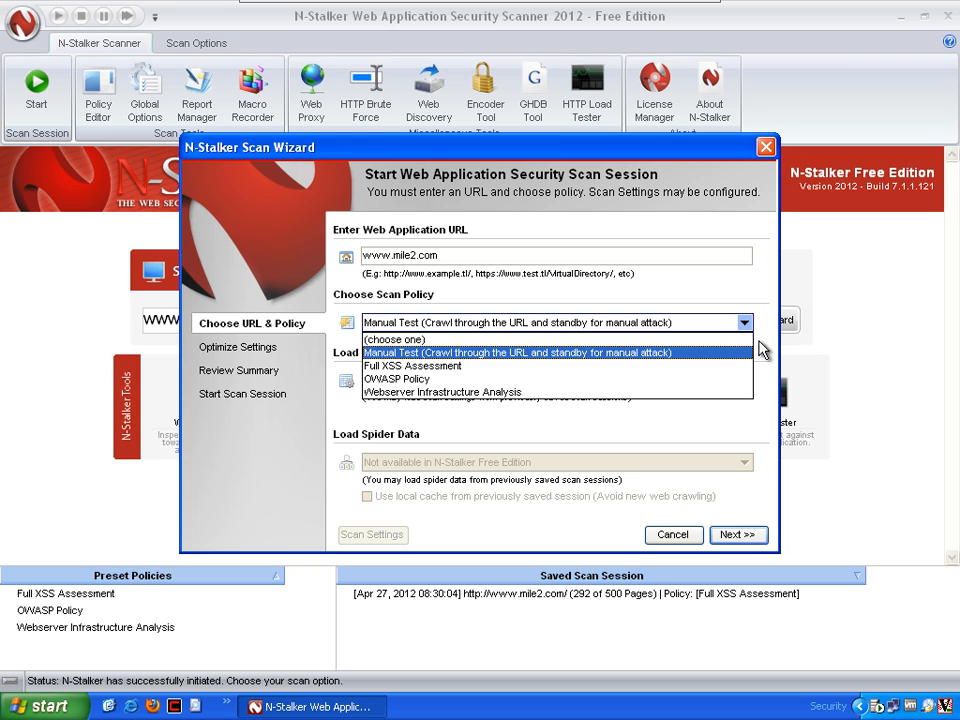
left_click(751, 323)
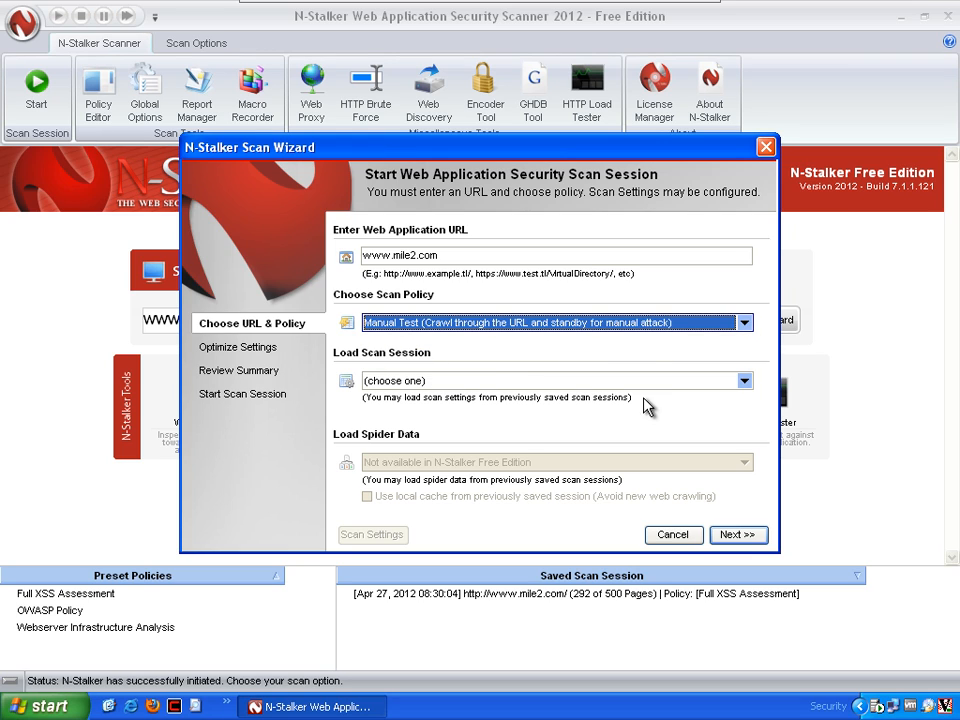
left_click(745, 381)
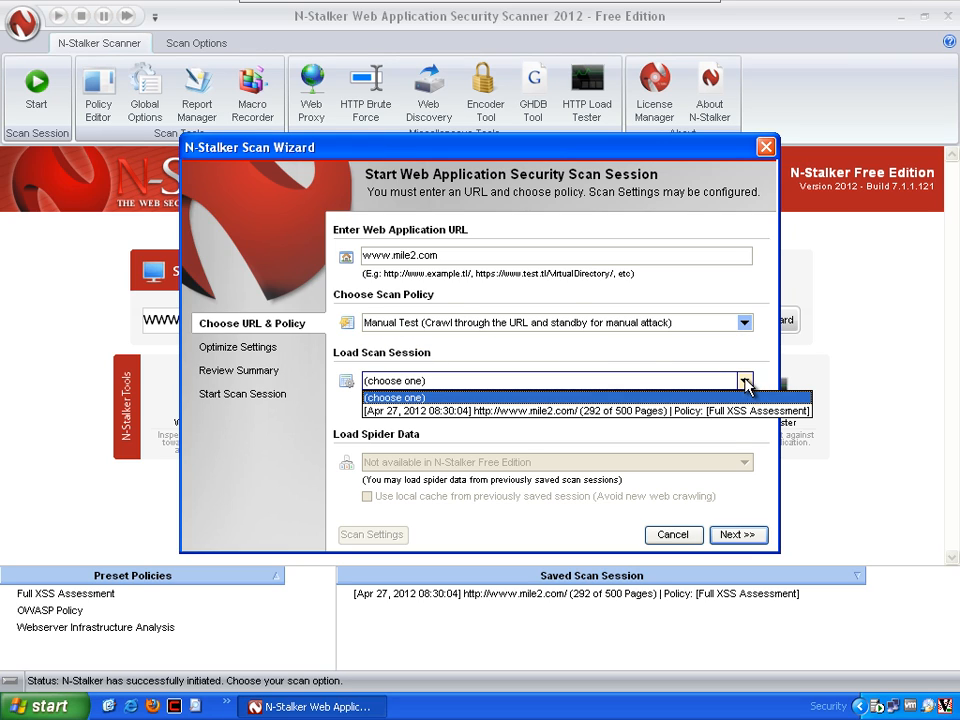
left_click(683, 362)
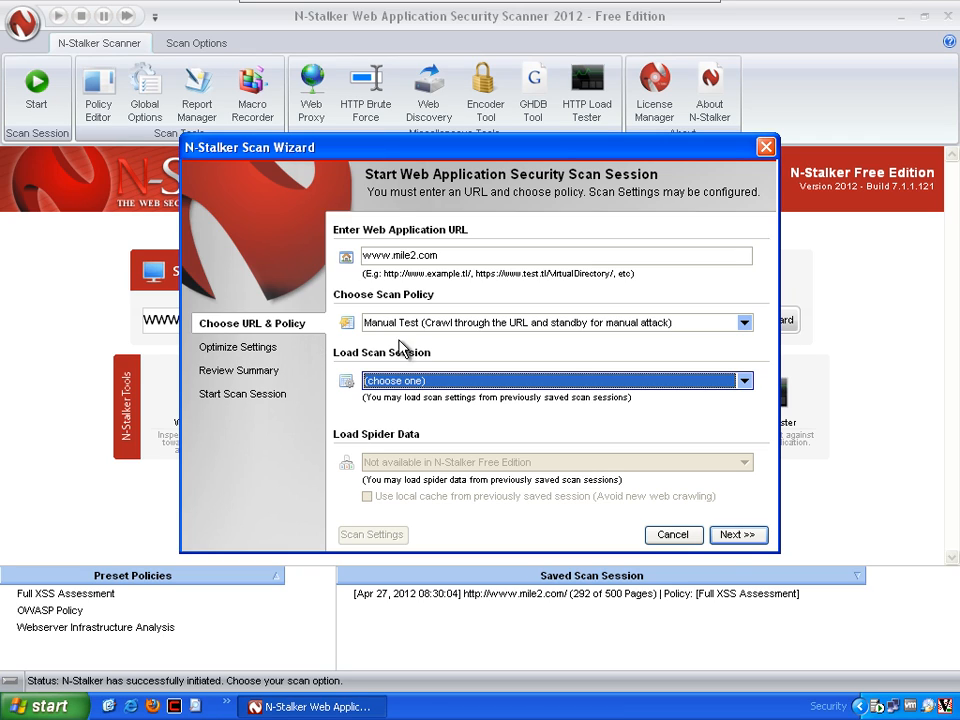
left_click(735, 534)
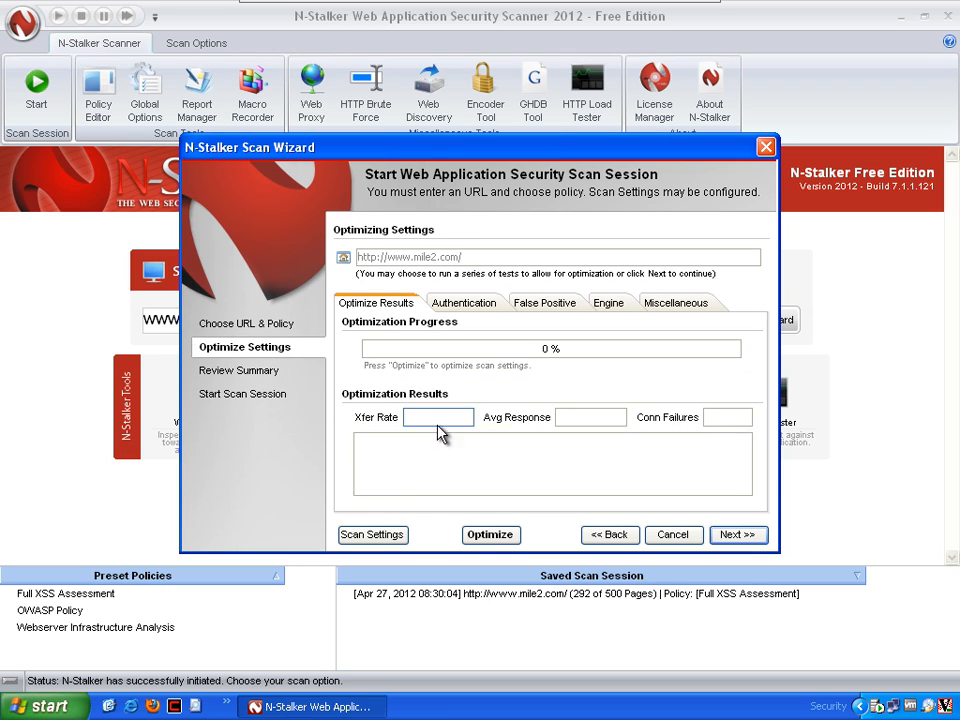
left_click(492, 535)
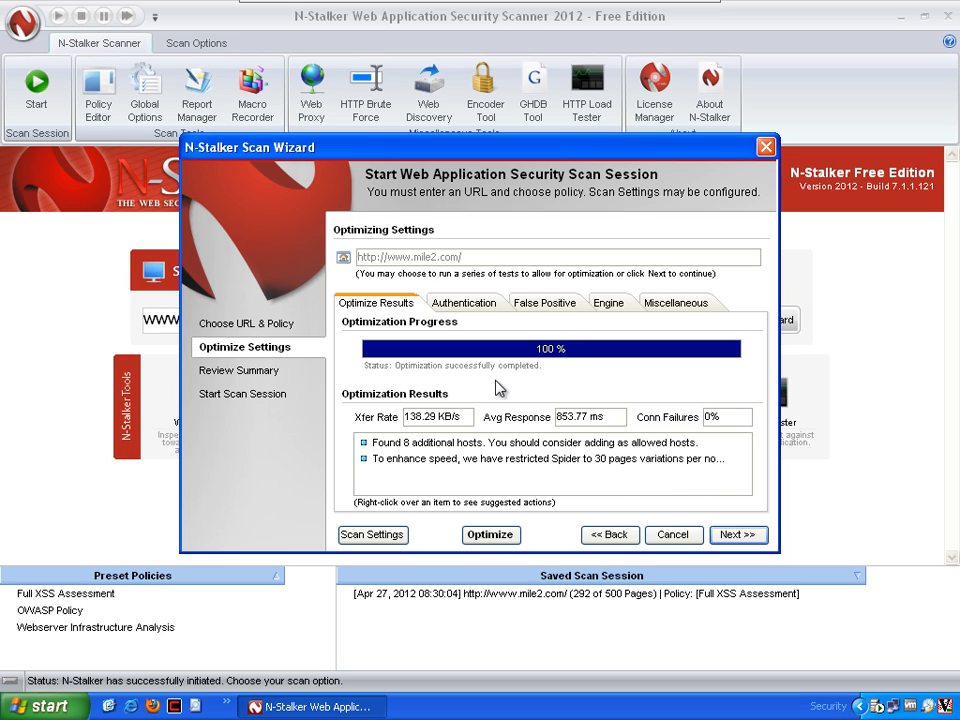
Review the authentication, false-positive, engine and miscellaneous settings, enabling CGI and Scripts as a supported server-side technology
left_click(479, 306)
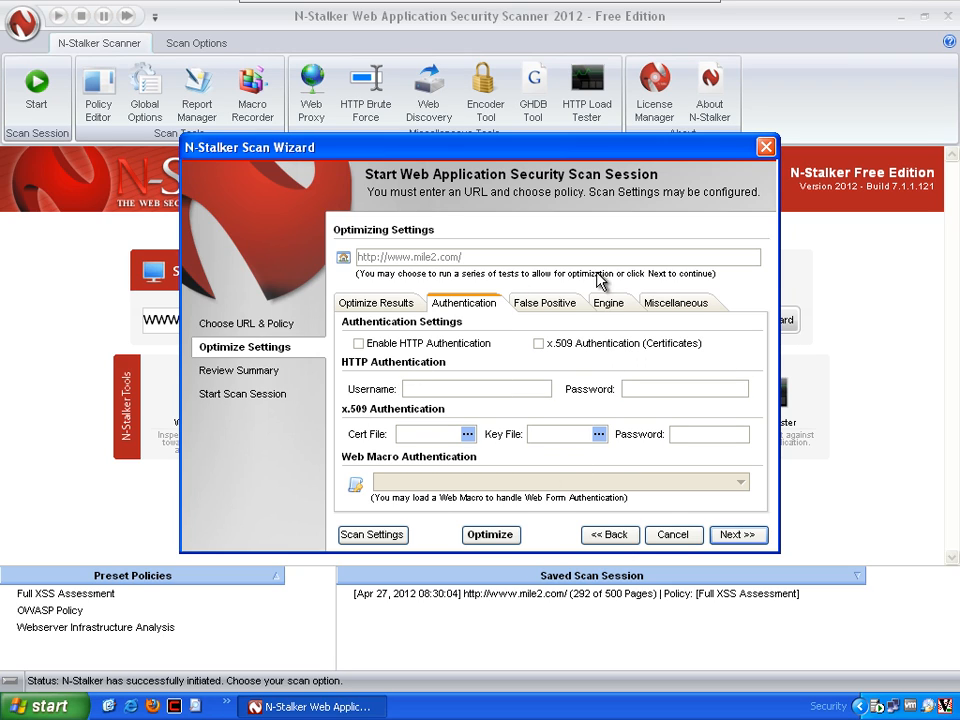
left_click(556, 308)
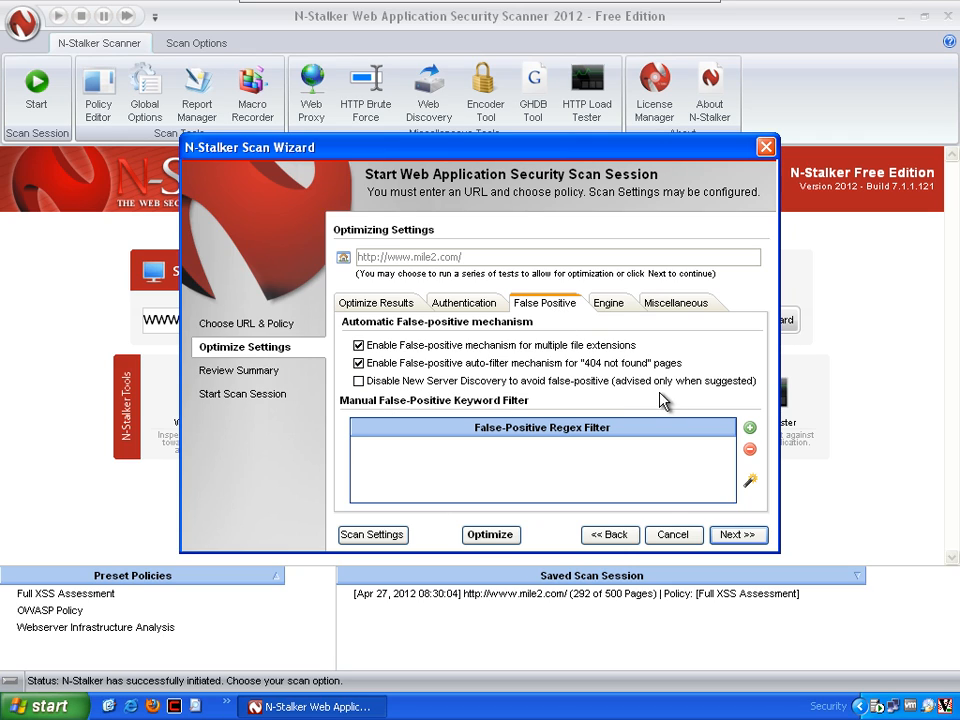
left_click(630, 312)
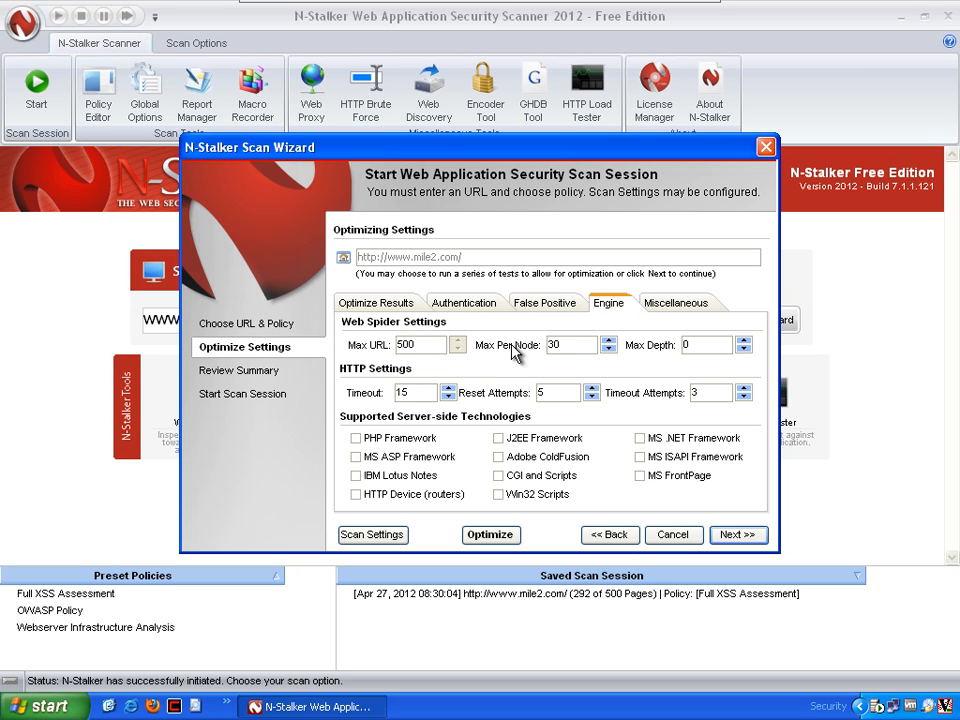
left_click(406, 343)
left_click(540, 476)
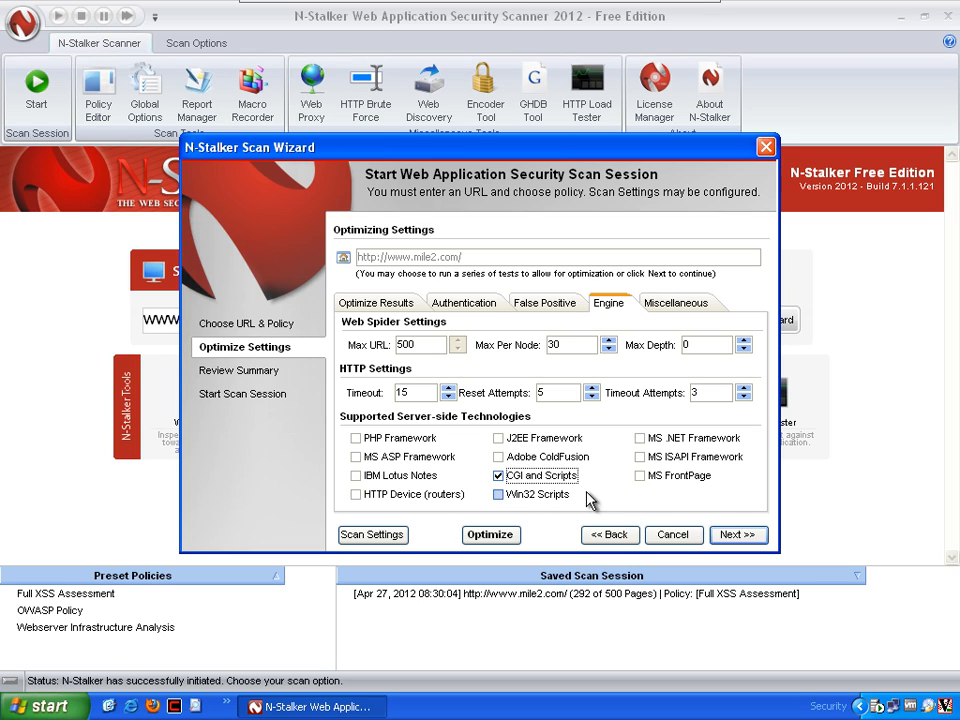
left_click(667, 307)
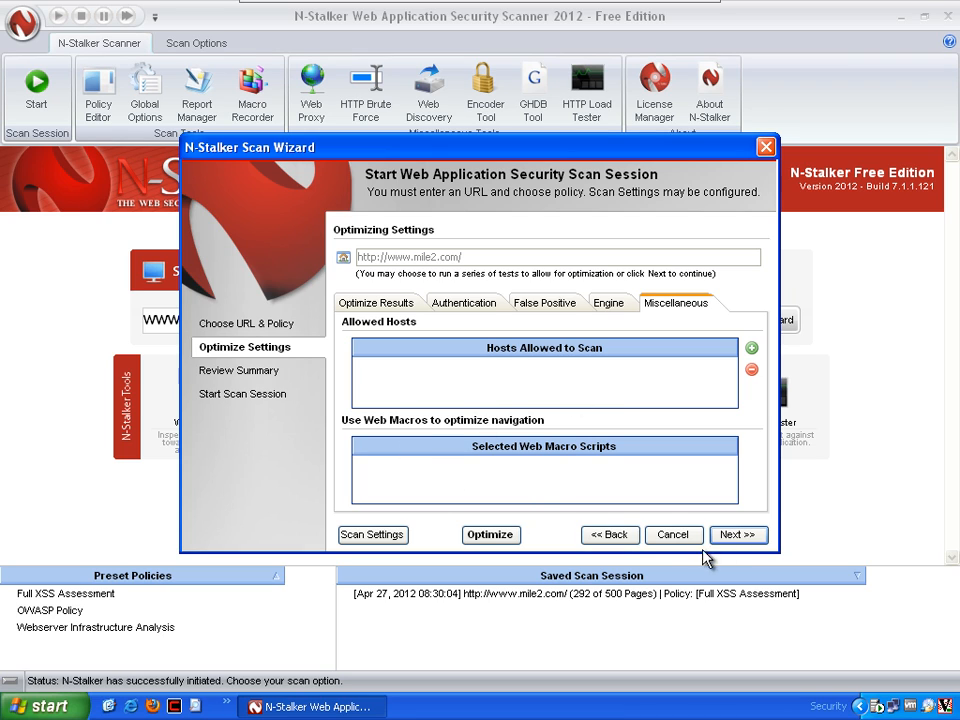
Review the summary of scanning settings and start the scan session, acknowledging the Free Edition notice
left_click(733, 536)
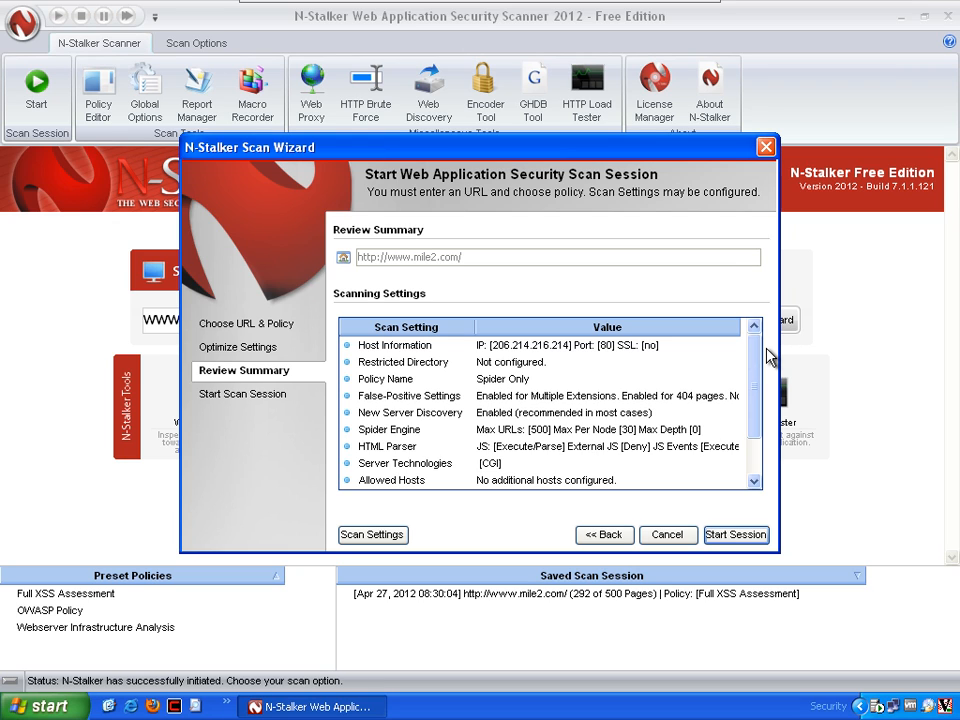
left_click_drag(750, 354, 752, 422)
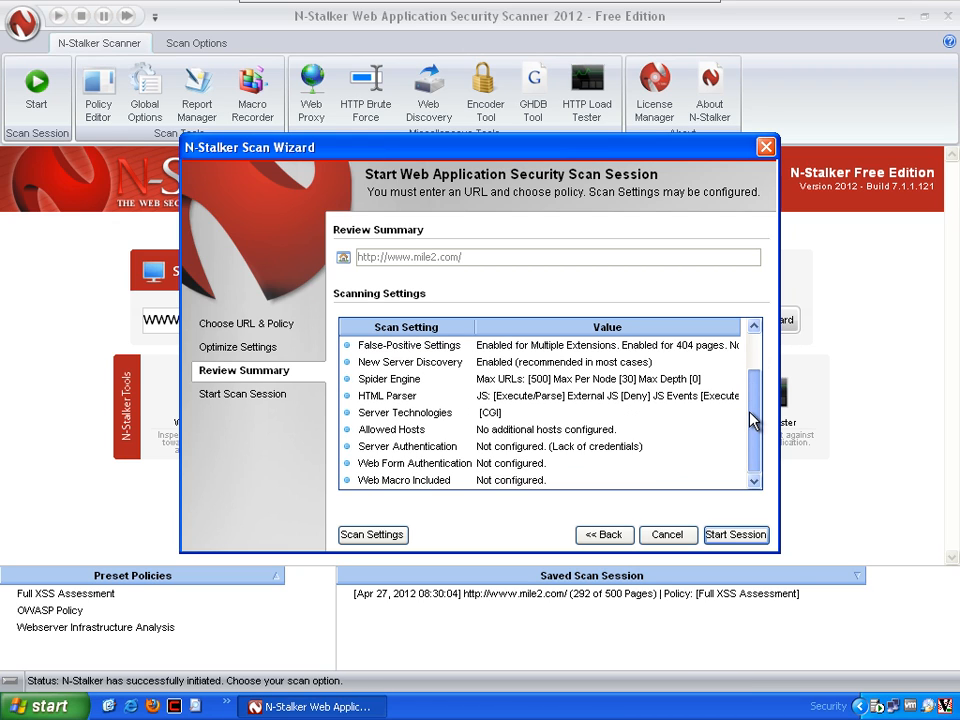
left_click(737, 537)
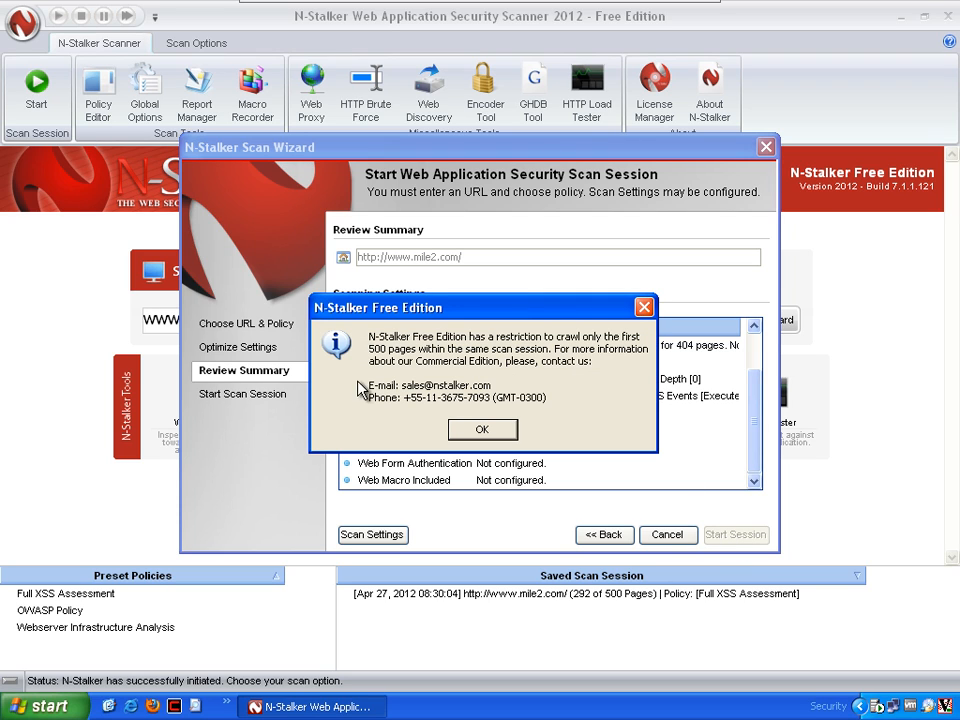
left_click_drag(476, 316, 491, 327)
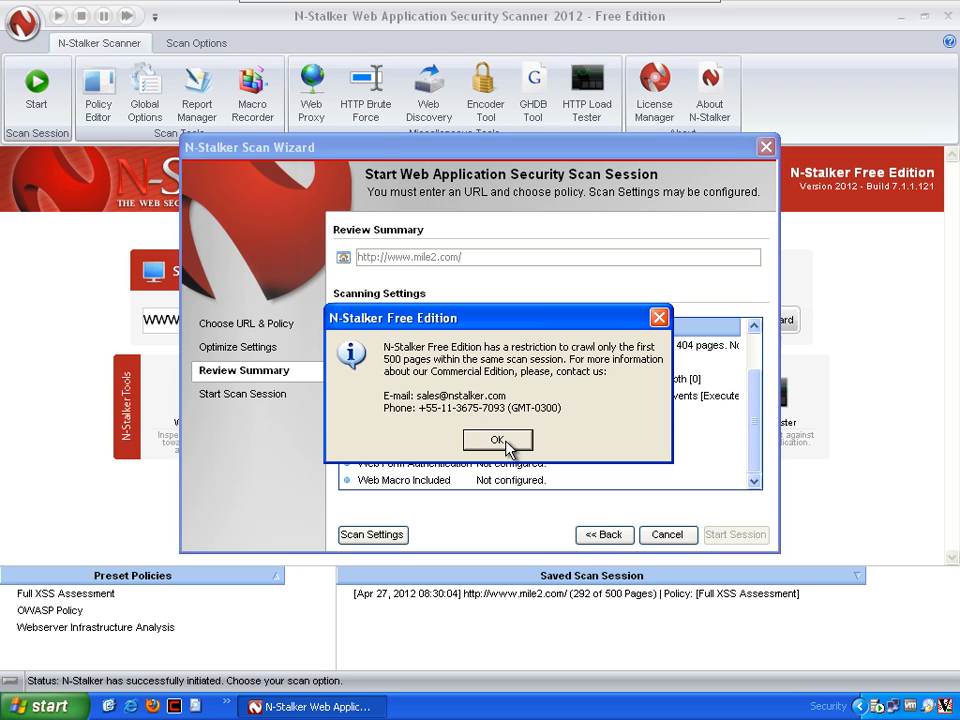
left_click(496, 441)
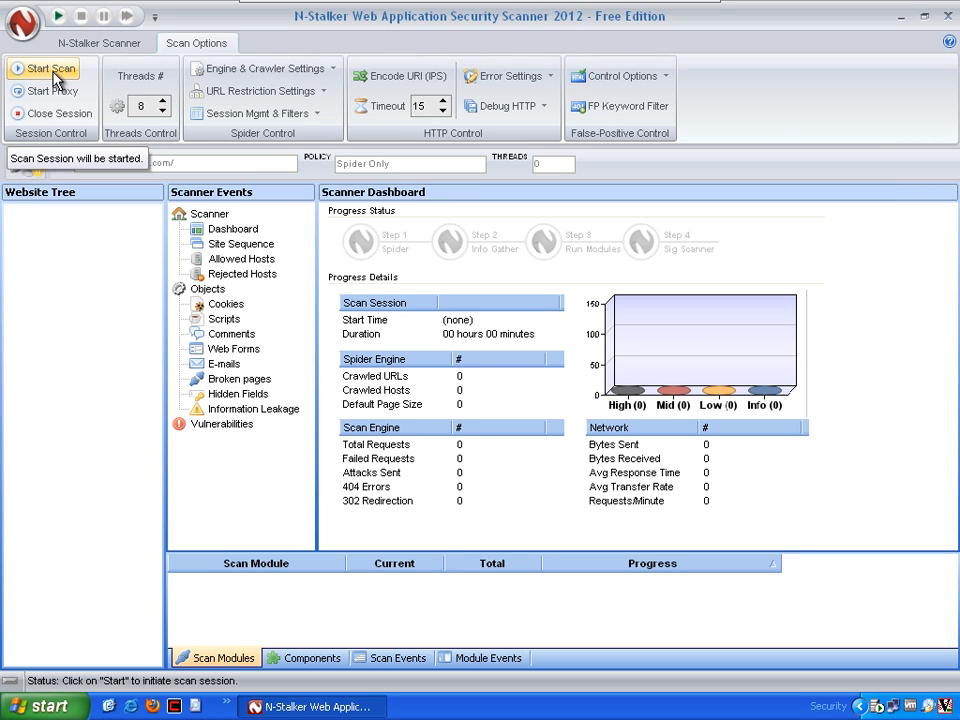
Set the number of threads to 15 and start the scan
double_click(141, 106)
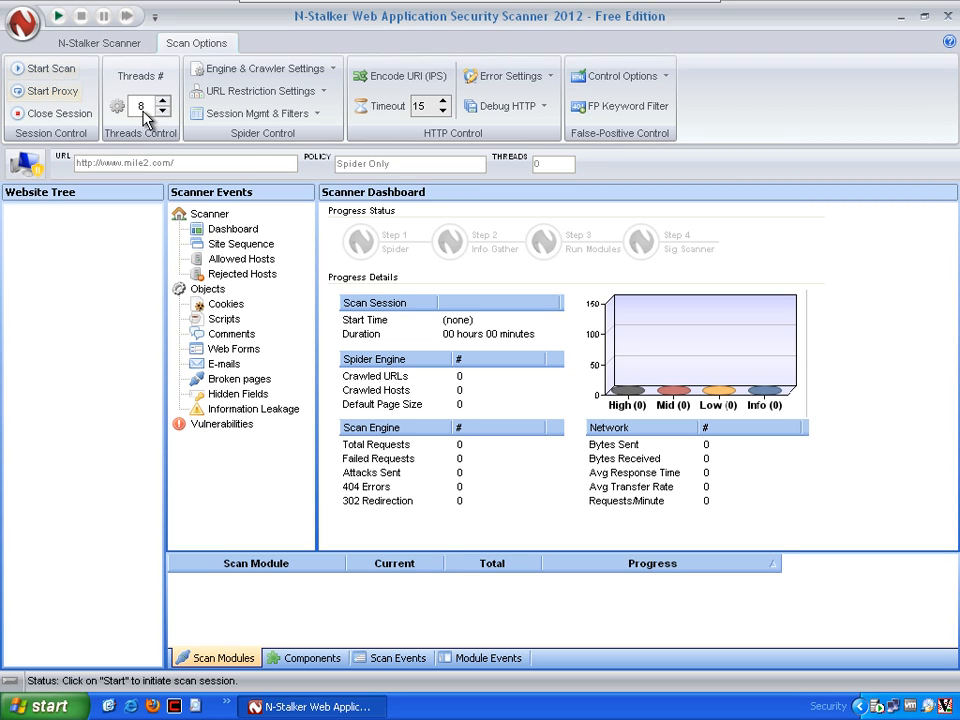
type("11")
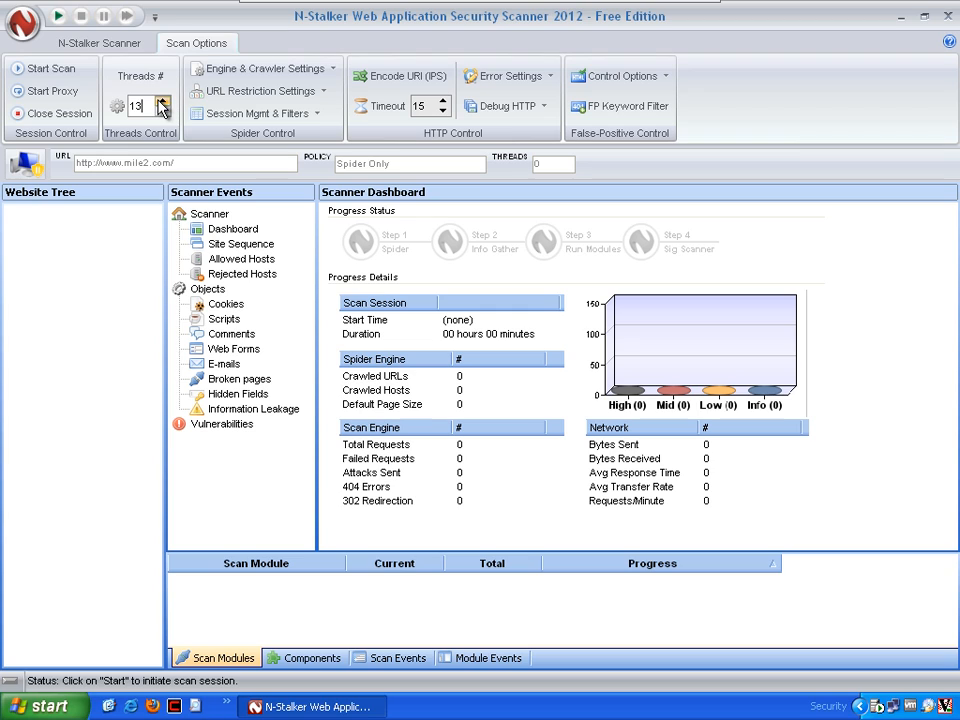
left_click(164, 101)
left_click(22, 72)
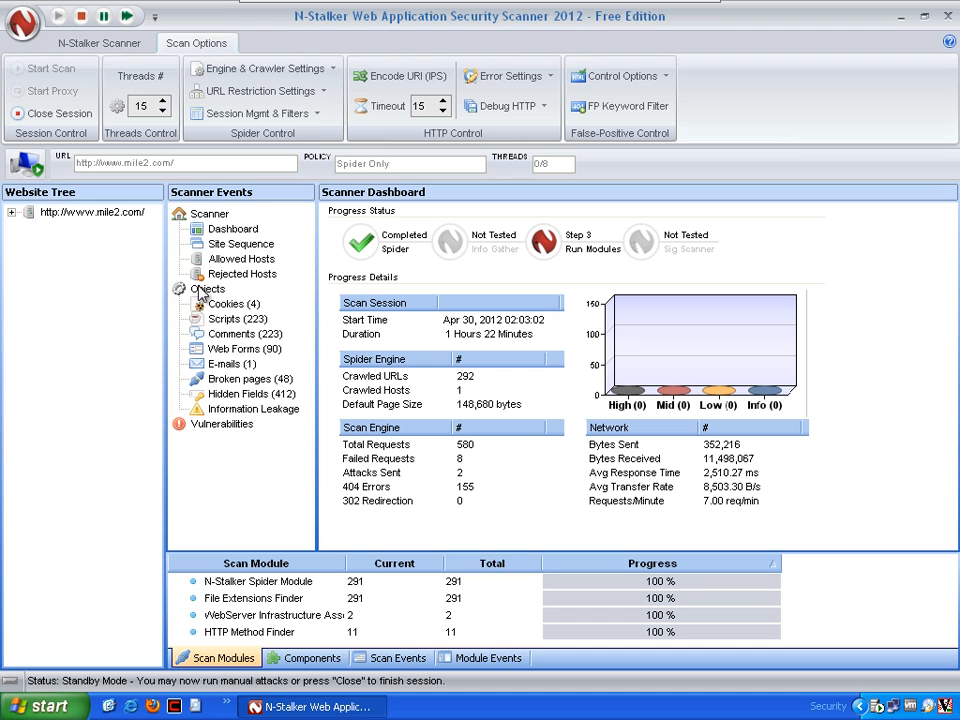
Expand the website's Site Tree and look through the crawled folders and pages
left_click(13, 214)
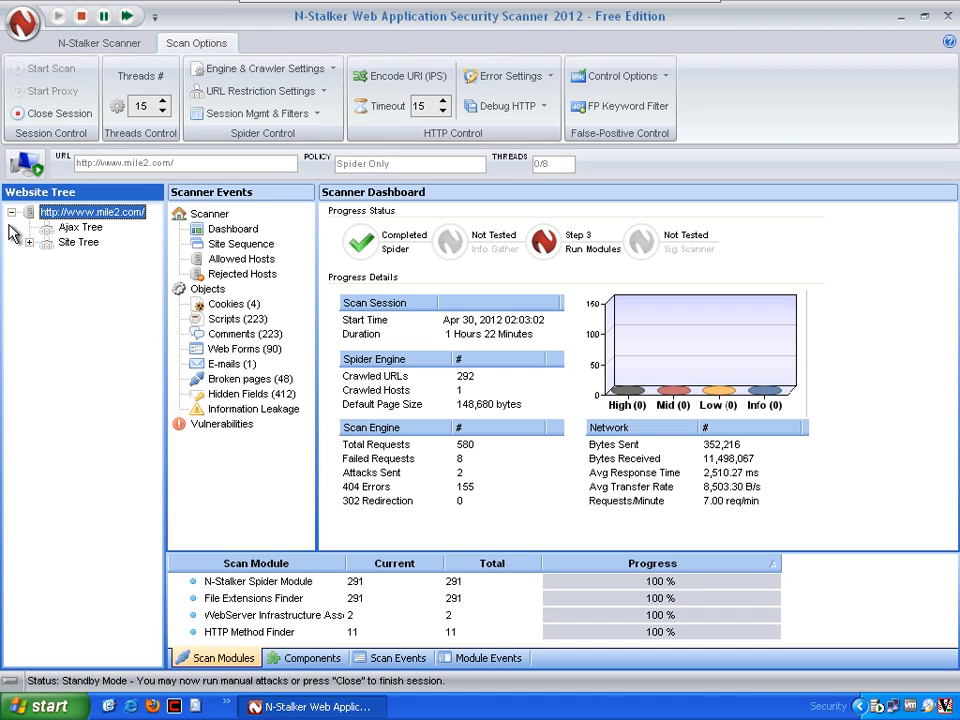
left_click(30, 242)
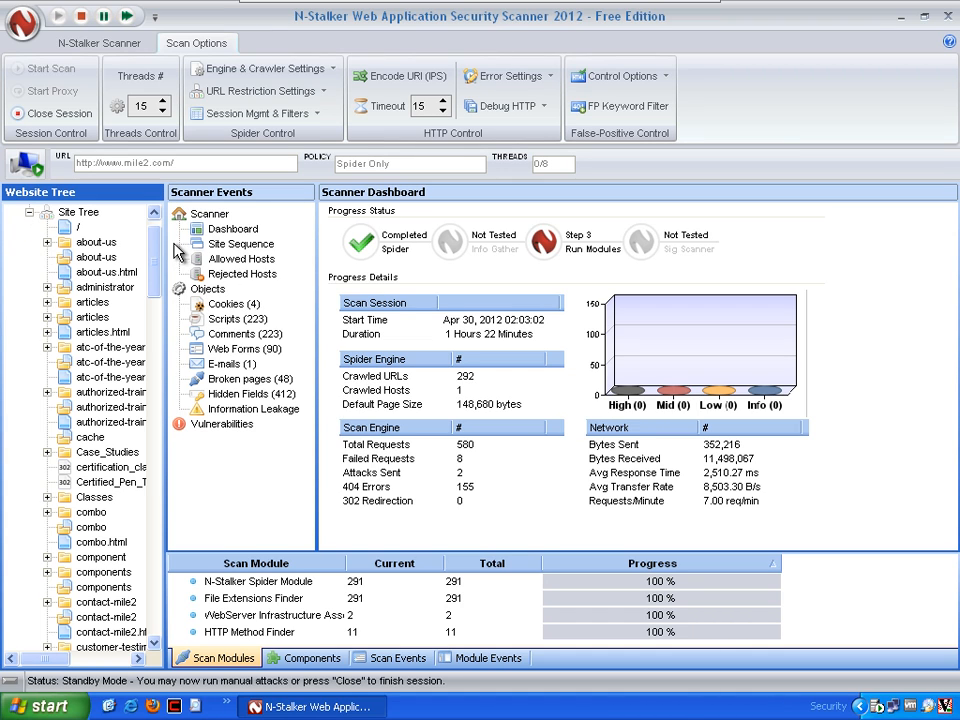
left_click_drag(161, 246, 155, 205)
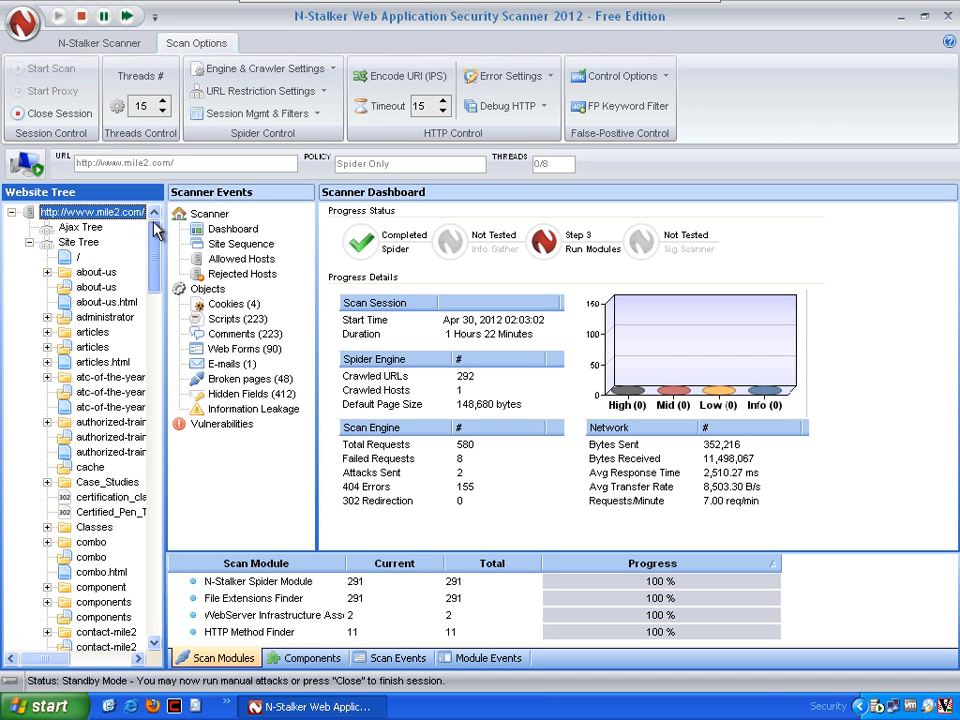
Examine the collected cookies, scripts, comments, web forms, e-mails, broken pages and hidden fields, returning to the web forms
left_click(222, 309)
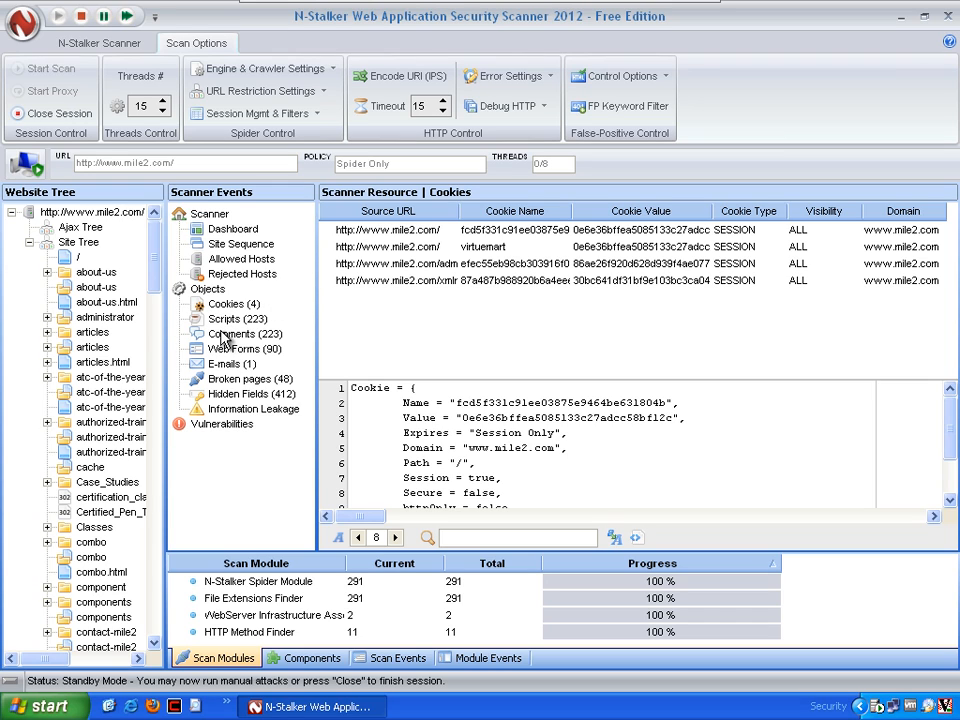
left_click(222, 321)
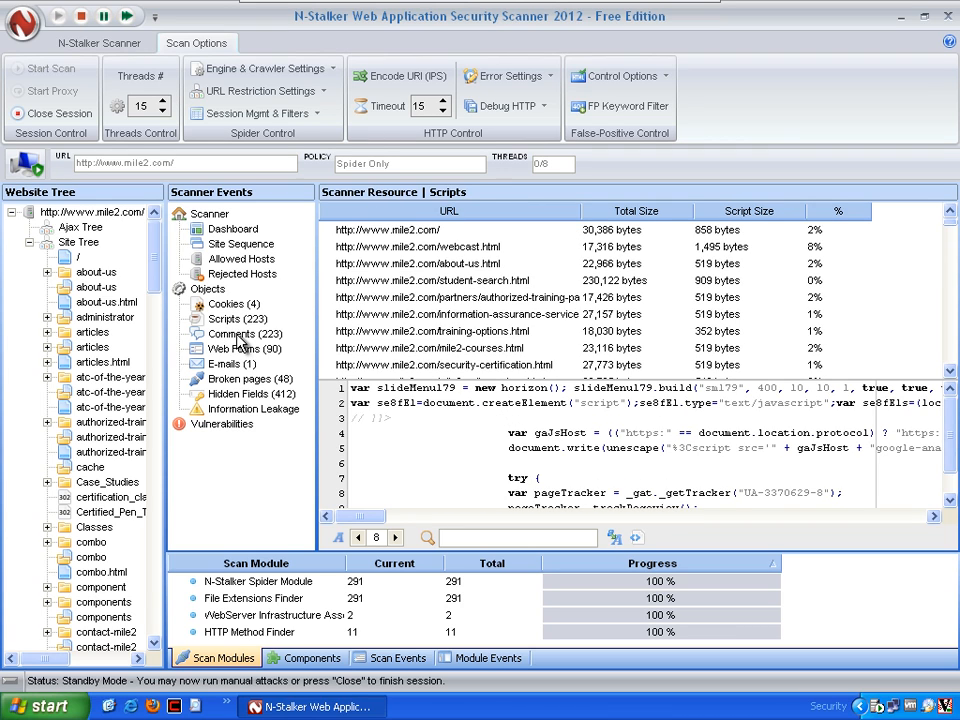
left_click(238, 335)
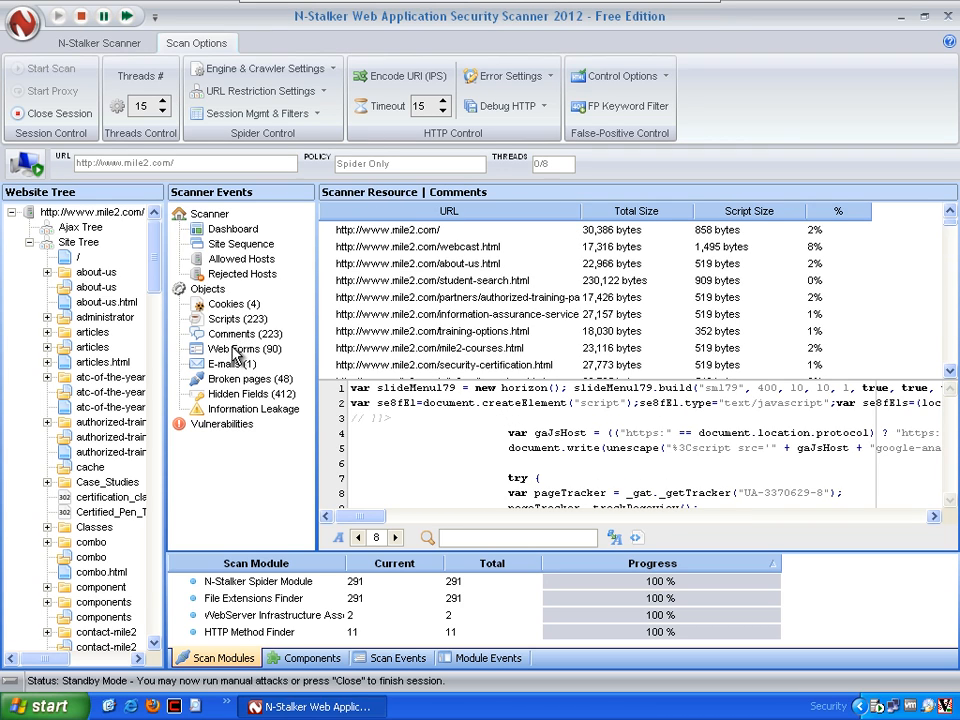
left_click(237, 350)
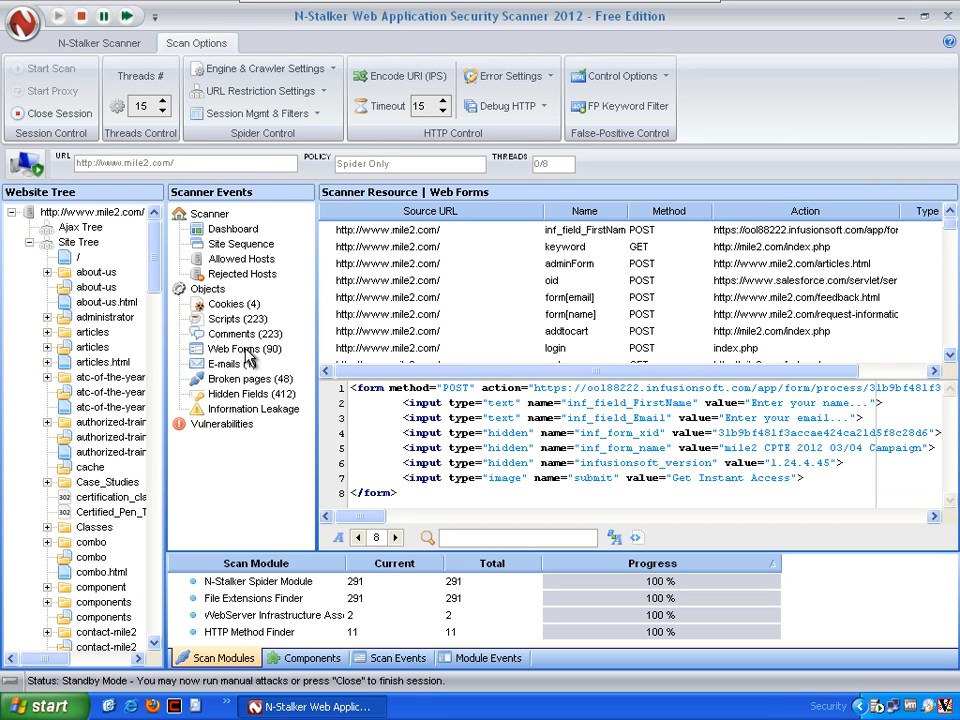
left_click(252, 365)
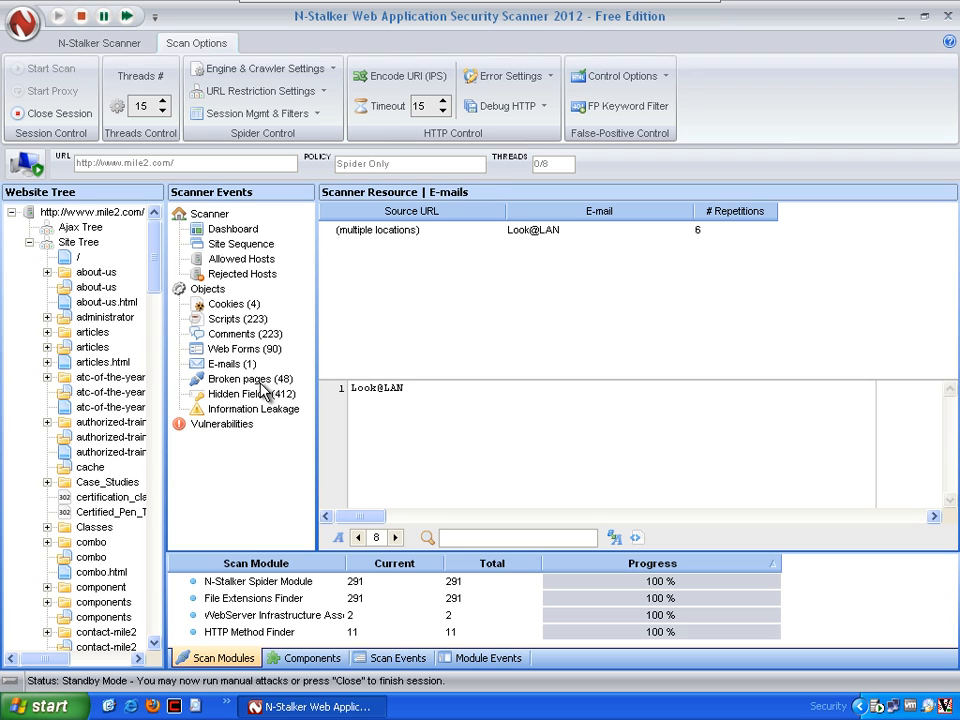
left_click(258, 380)
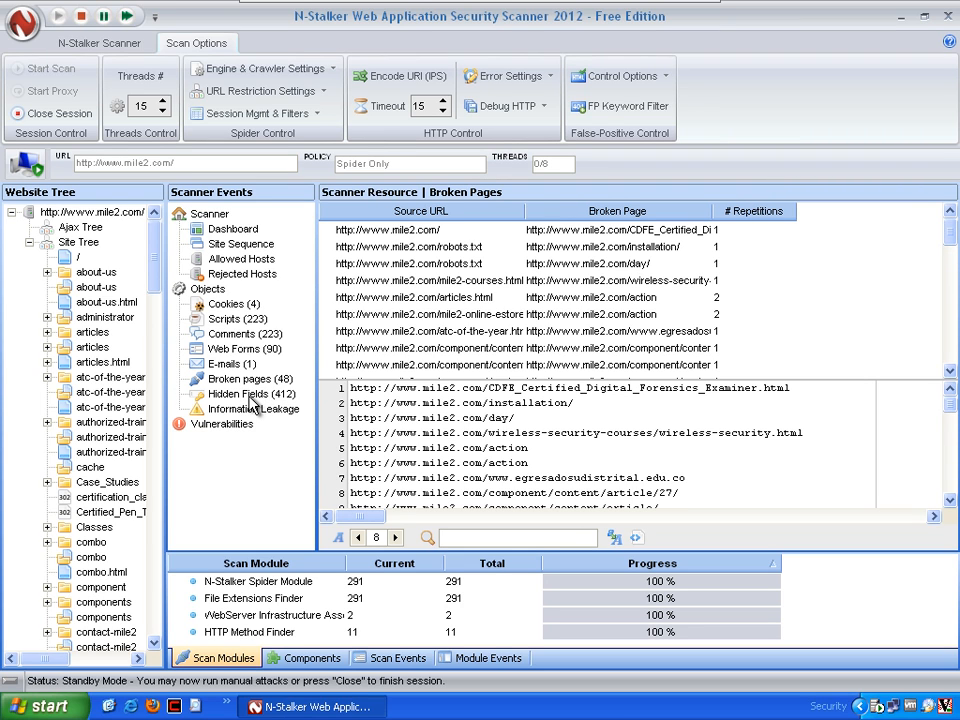
left_click(252, 397)
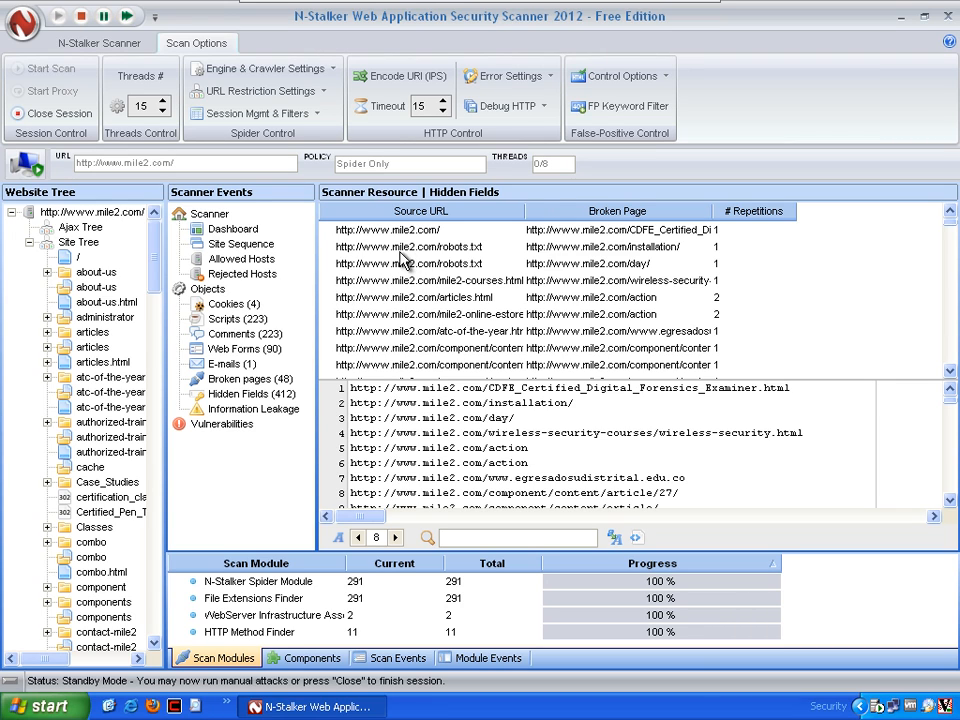
left_click(242, 349)
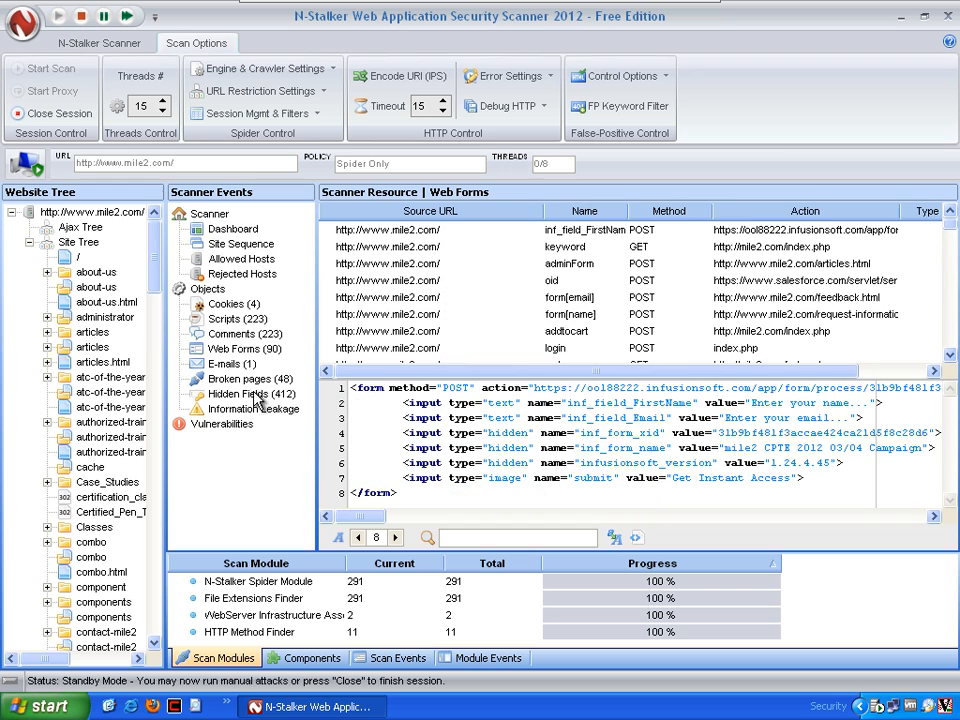
Examine the broken pages list and its full URLs, selecting the entries whose source is robots.txt
left_click(252, 379)
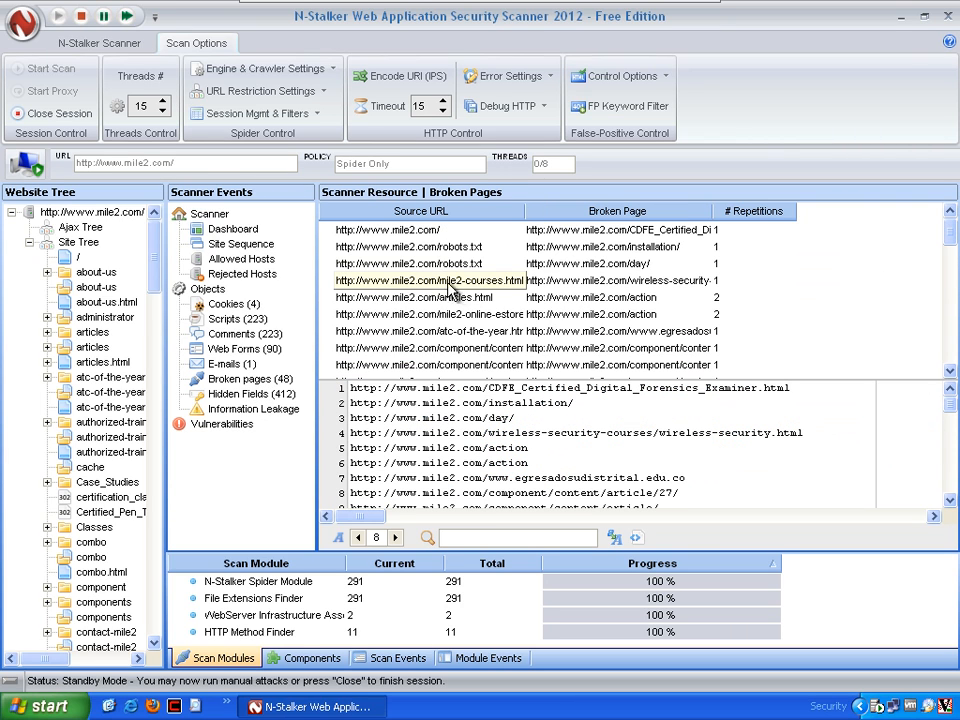
left_click(440, 247)
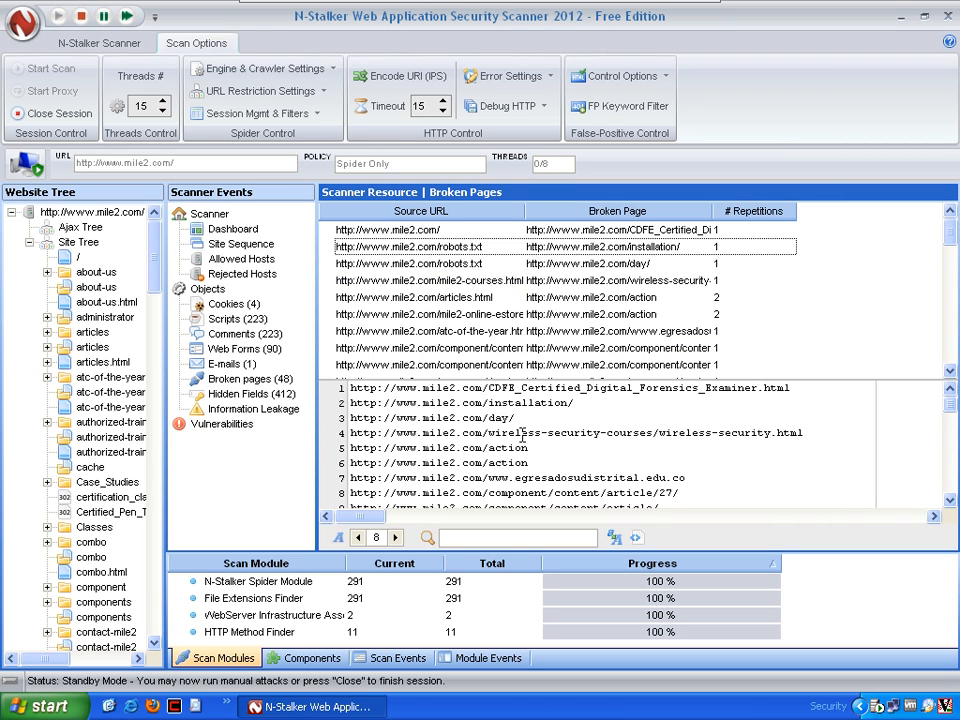
scroll(522, 436, "down", 4)
scroll(524, 436, "up", 4)
scroll(588, 430, "down", 9)
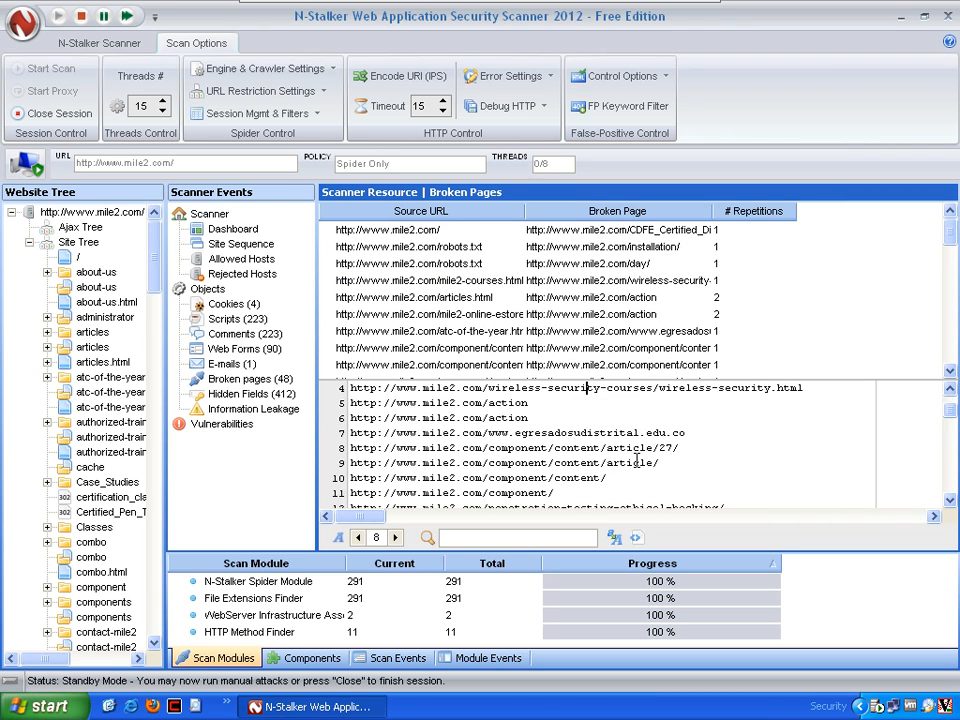
scroll(623, 457, "down", 4)
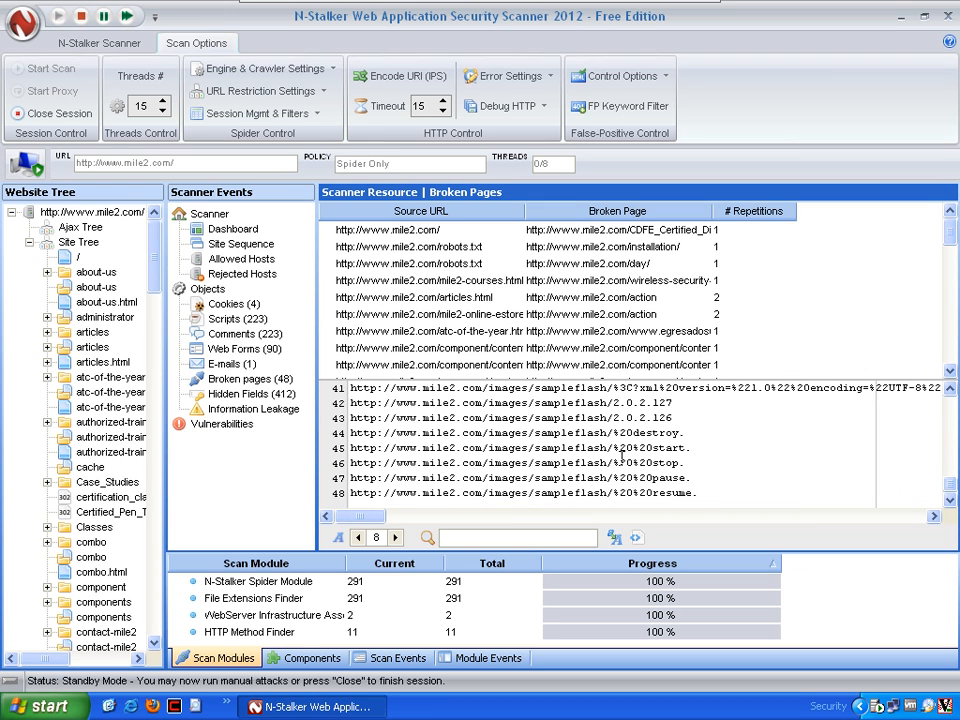
scroll(623, 457, "up", 7)
left_click(370, 247)
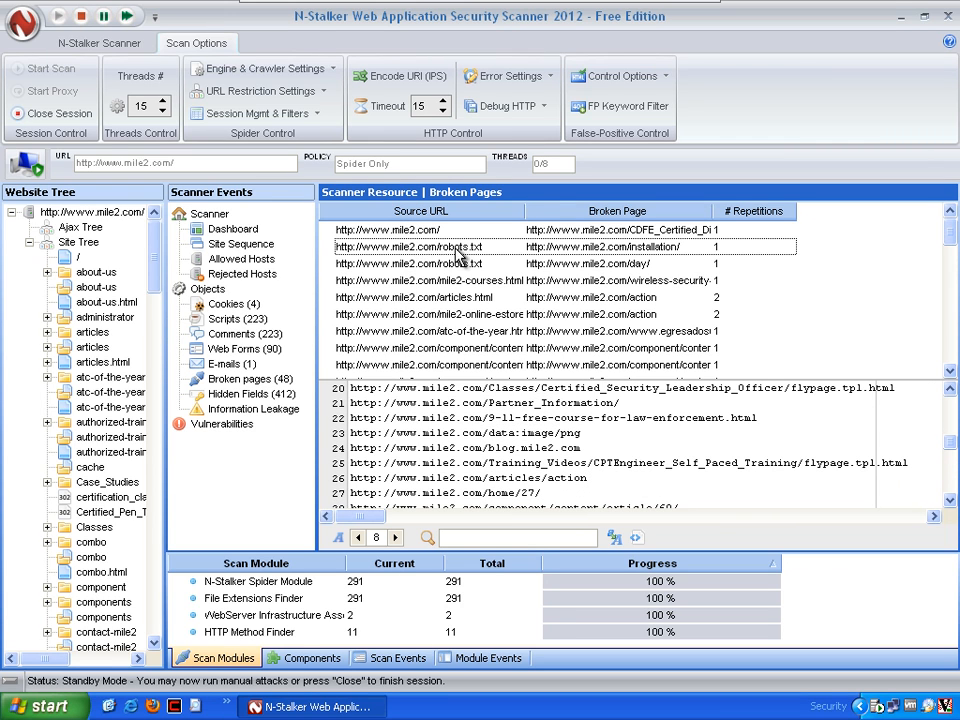
left_click(420, 264)
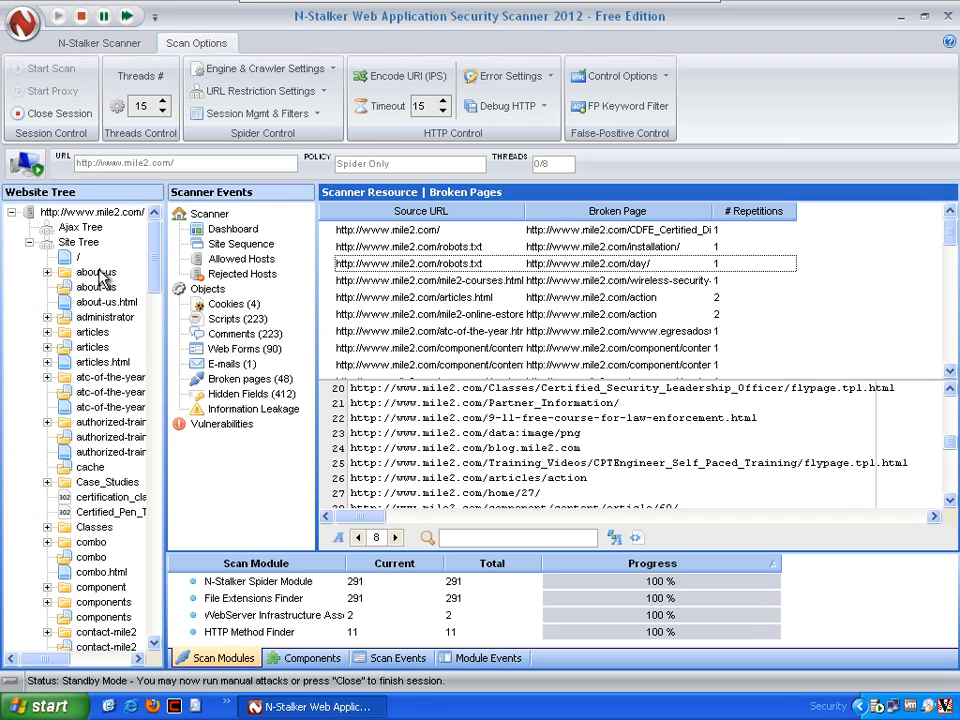
Locate robots.txt in the Site Tree and open its resource details with the request information
left_click(78, 243)
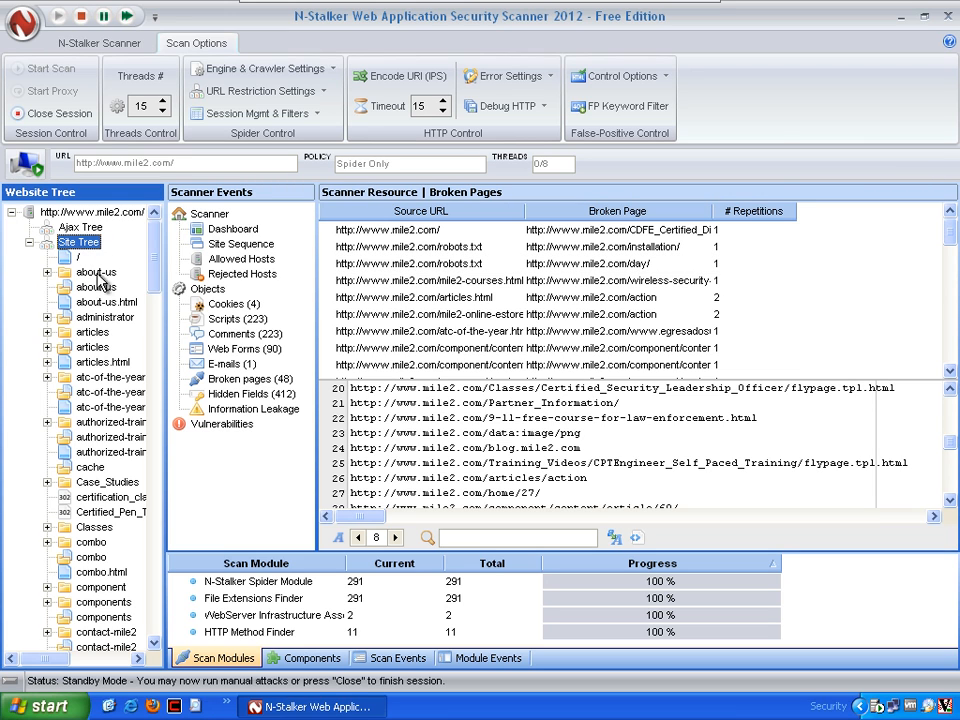
left_click_drag(160, 275, 175, 532)
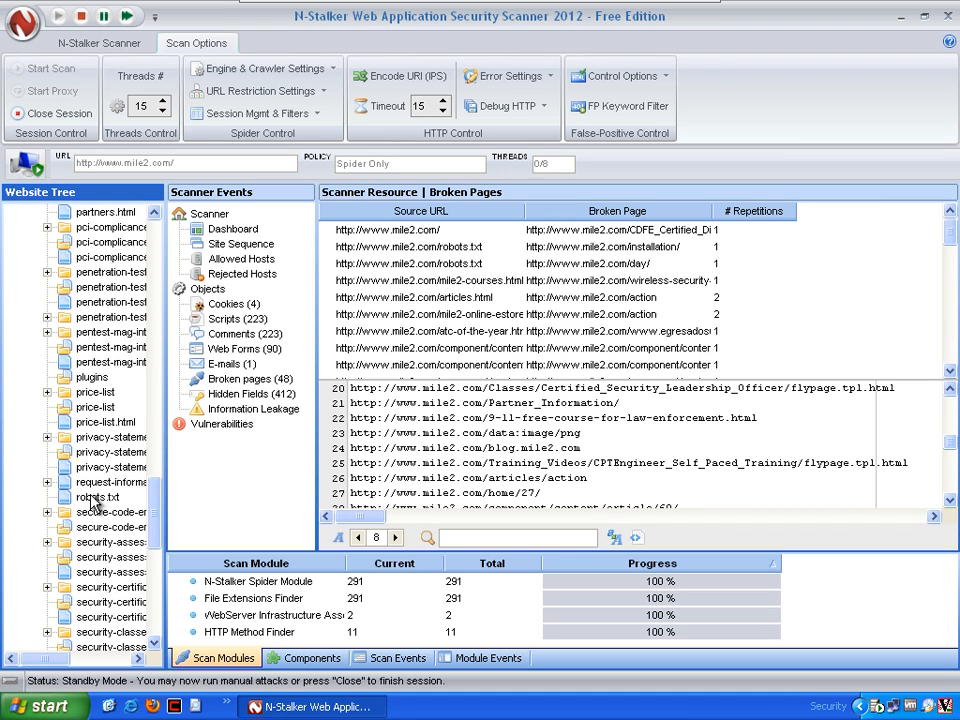
left_click_drag(80, 500, 465, 302)
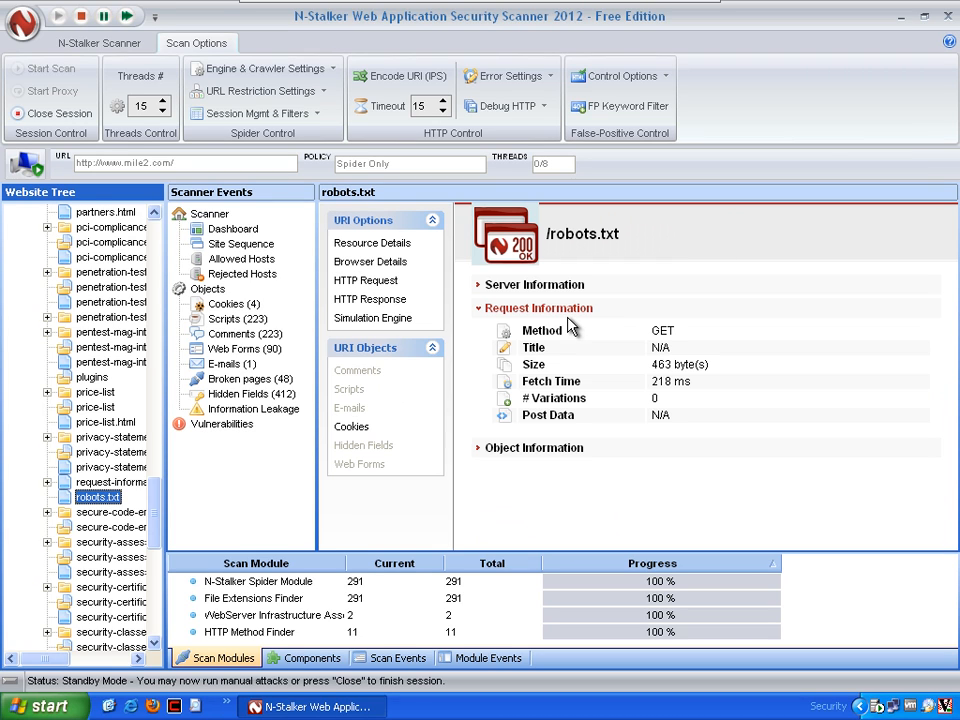
left_click(648, 438)
scroll(648, 438, "up", 4)
scroll(648, 438, "down", 2)
scroll(648, 422, "down", 1)
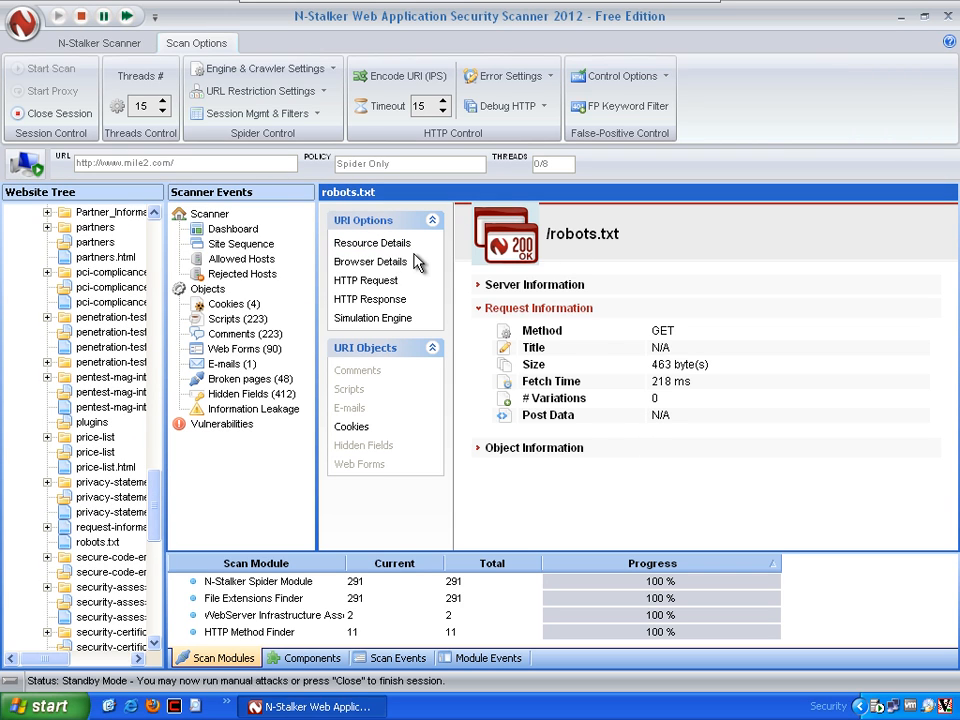
Examine the object information and server information of robots.txt, highlighting the Apache version in the server type
left_click(484, 448)
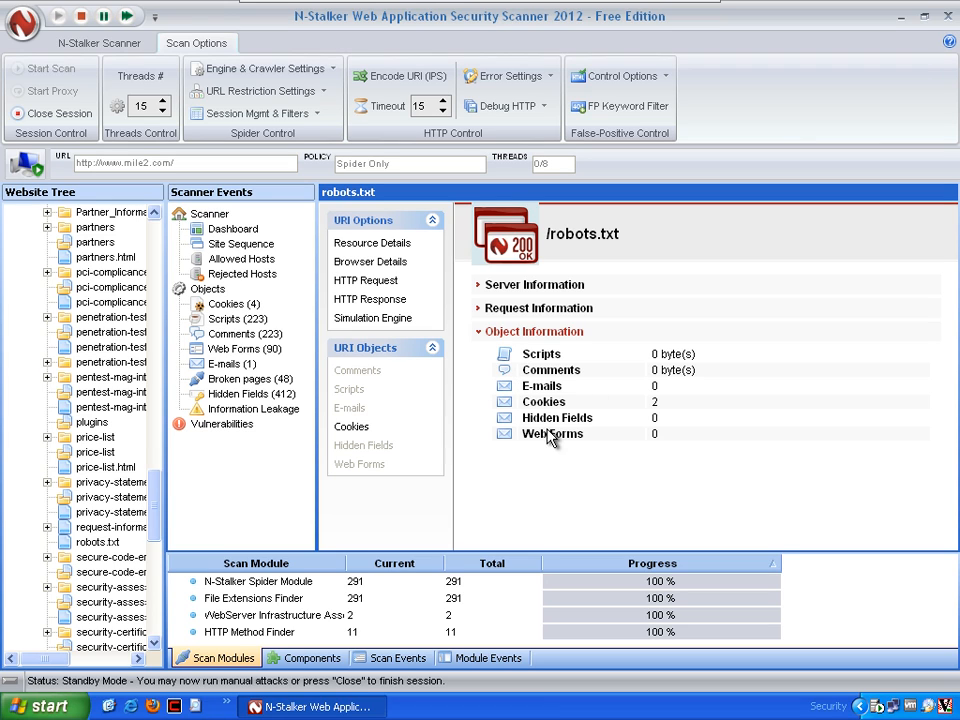
left_click(481, 287)
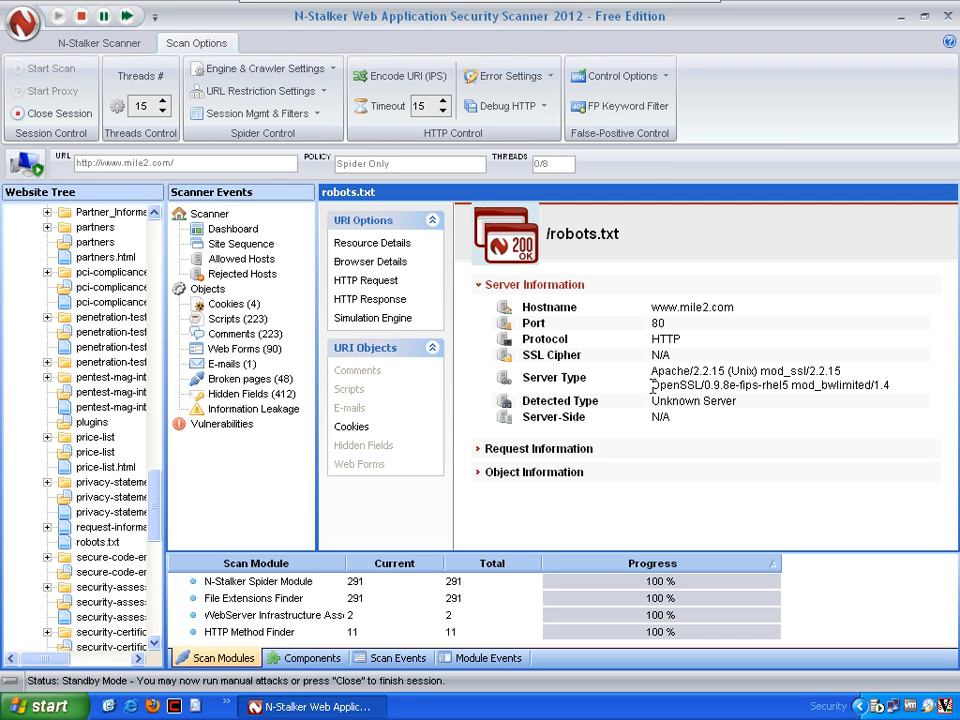
left_click_drag(652, 371, 722, 372)
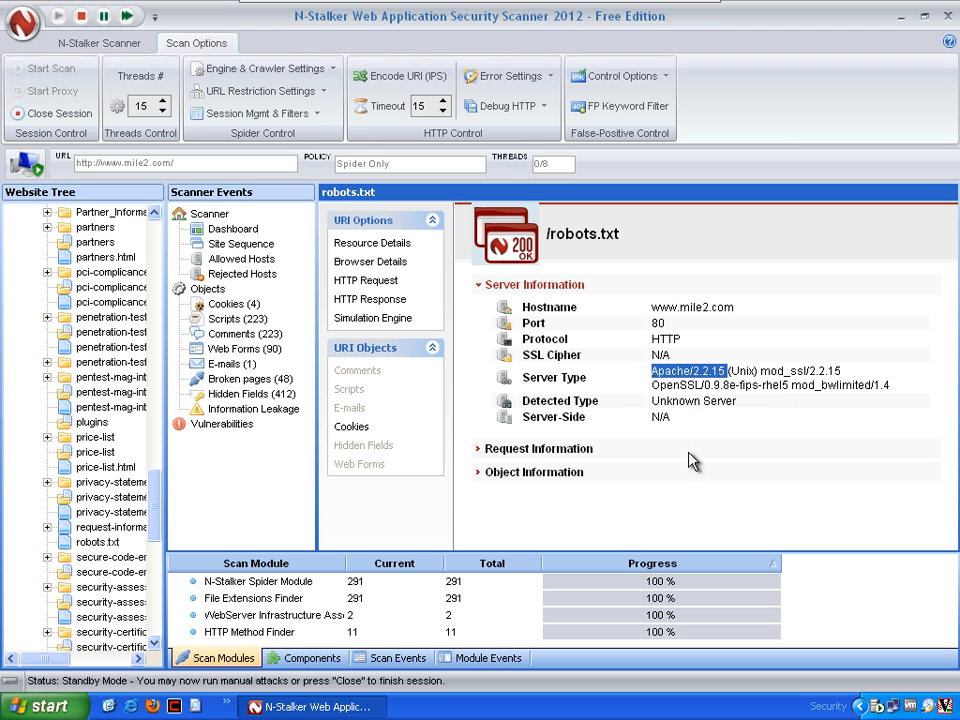
scroll(497, 318, "up", 3)
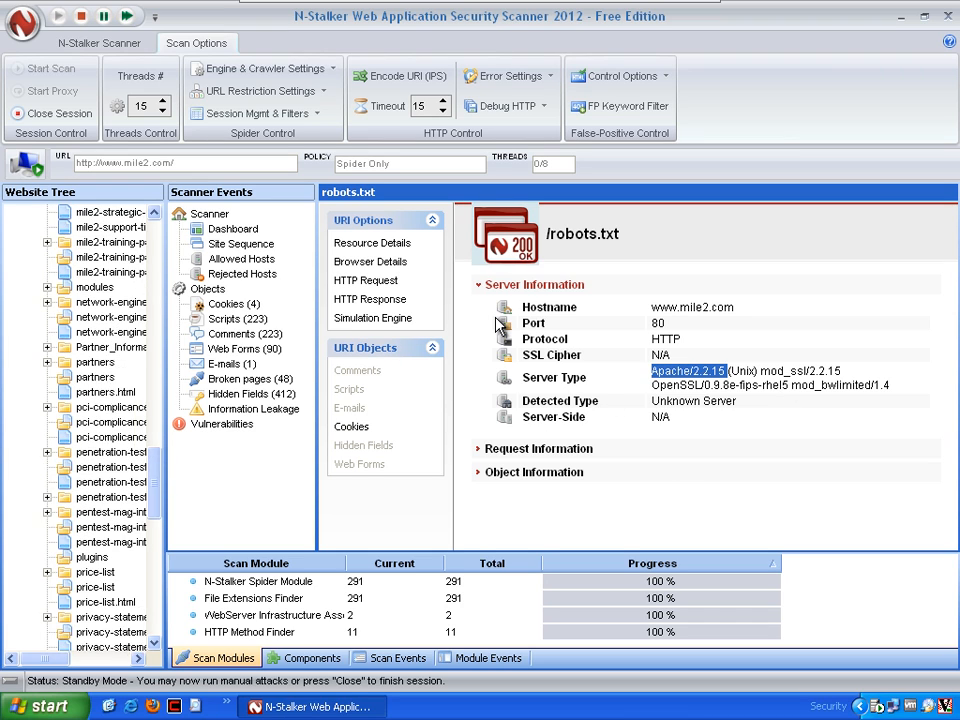
scroll(490, 316, "down", 2)
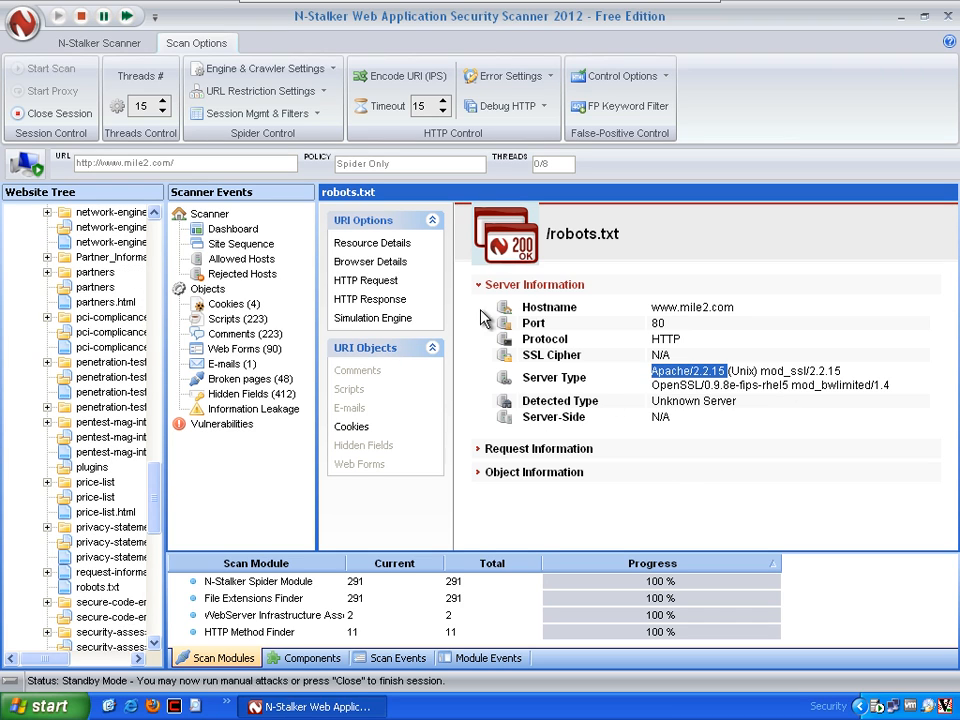
Show the browser details of robots.txt and open the file in the web browser from the Site Tree
left_click(378, 262)
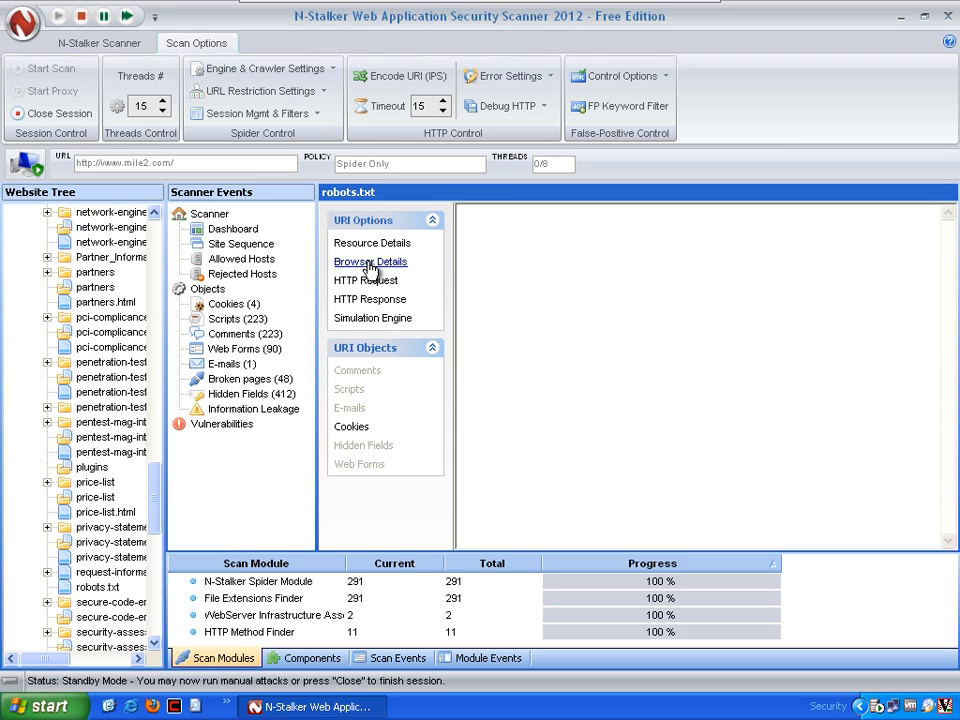
left_click(98, 587)
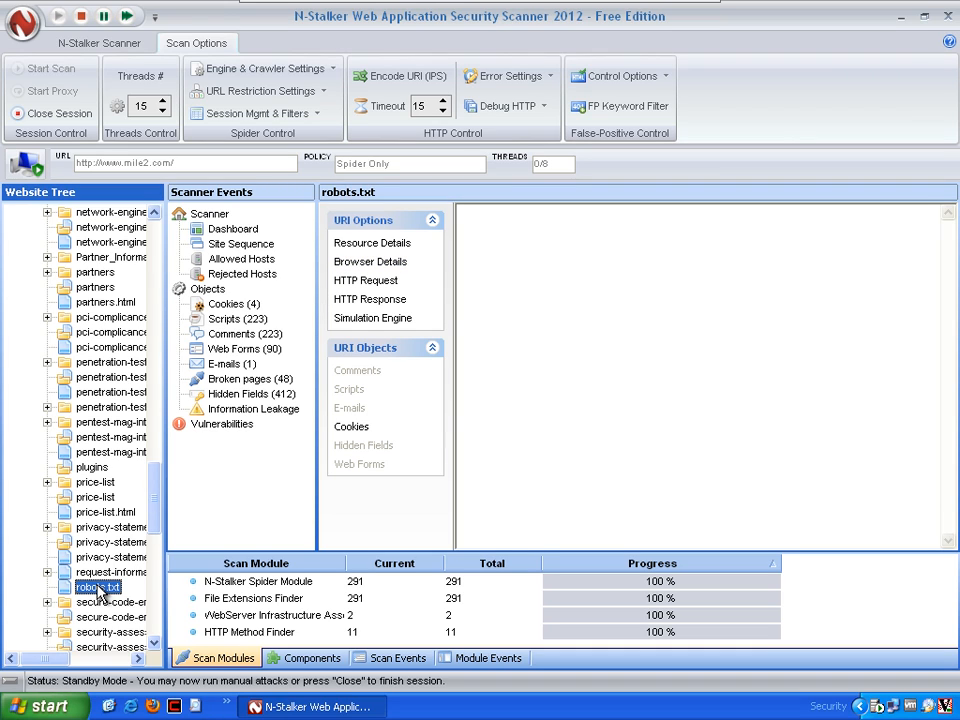
right_click(105, 596)
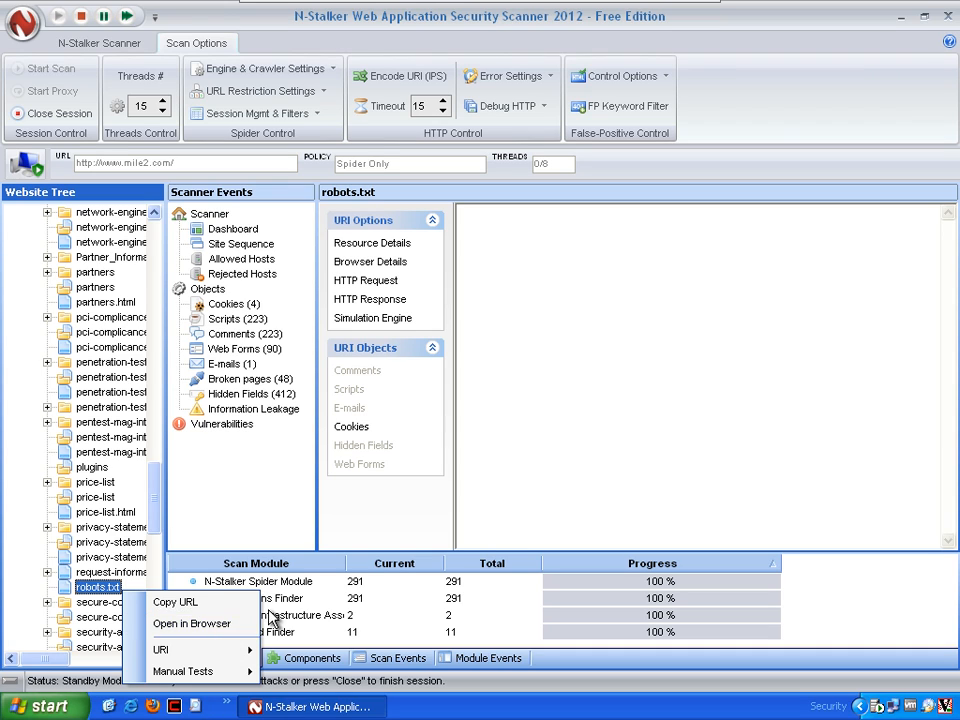
left_click(228, 626)
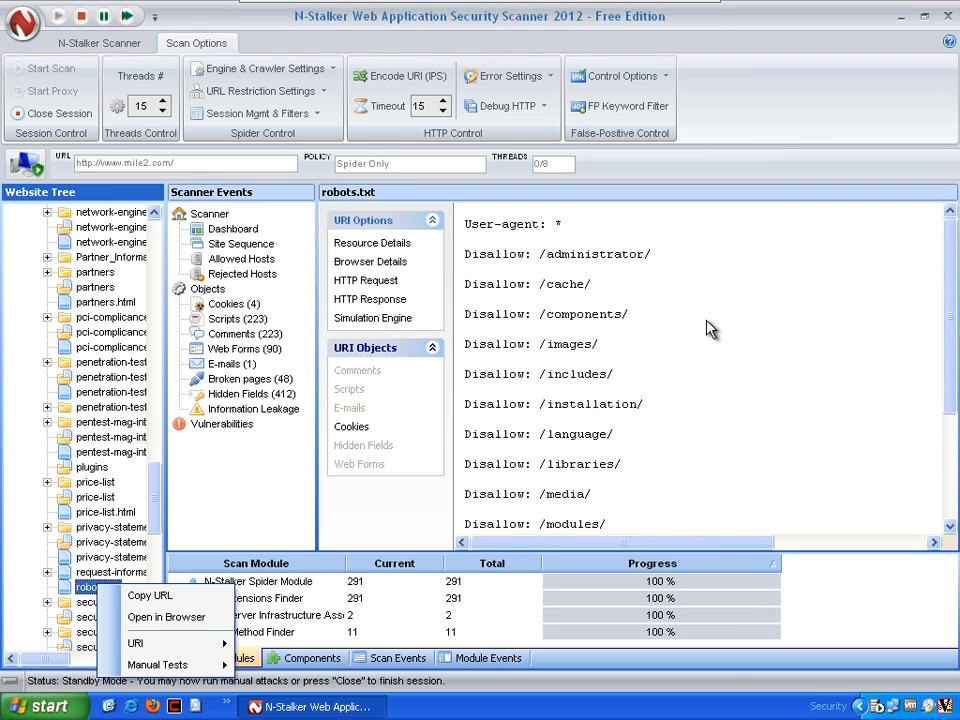
left_click(765, 298)
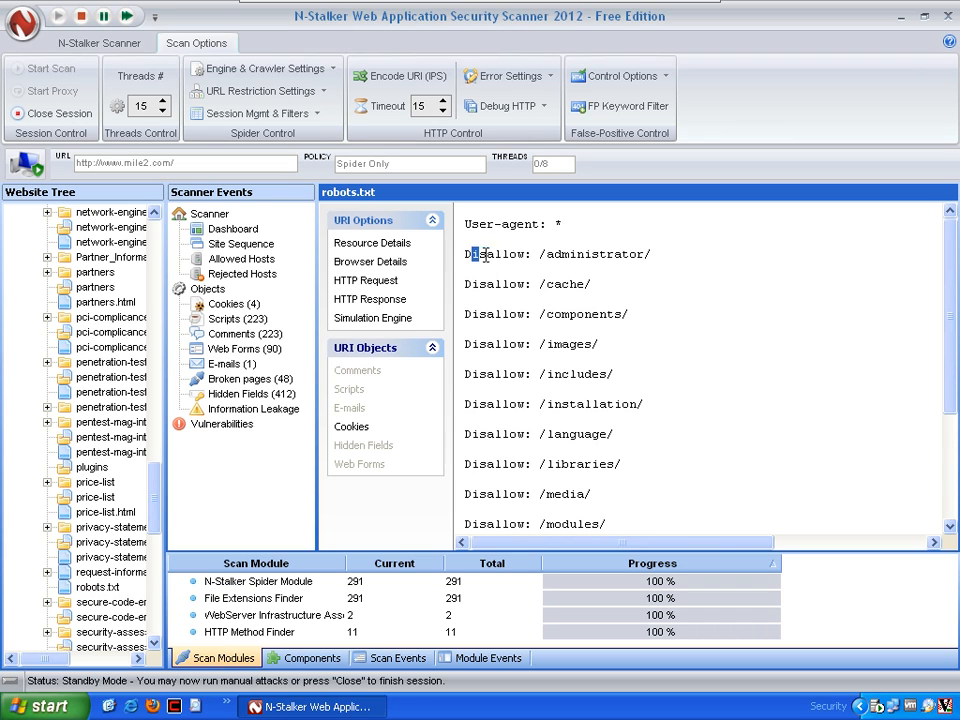
Read through the Disallow entries of robots.txt, highlighting the /administrator/ line
left_click_drag(465, 256, 628, 257)
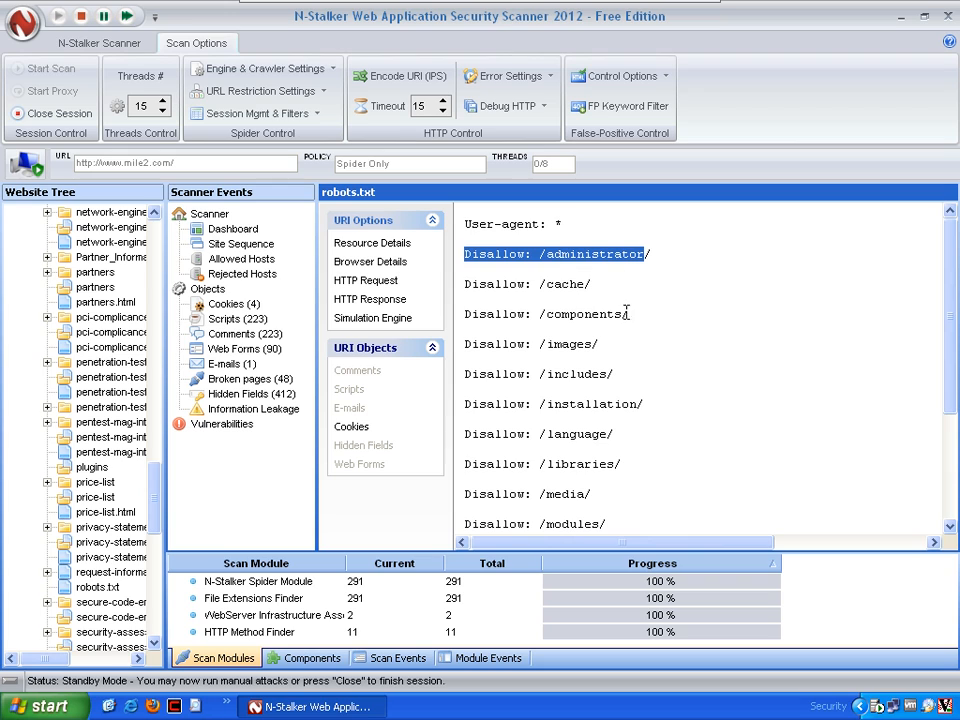
left_click_drag(950, 266, 955, 425)
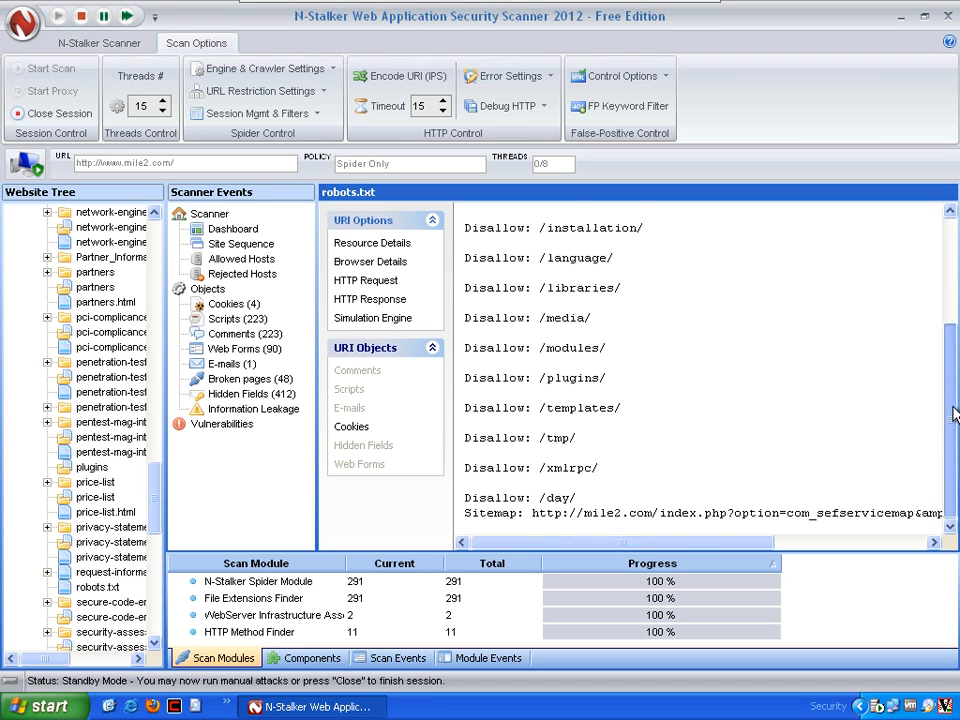
left_click_drag(955, 425, 945, 215)
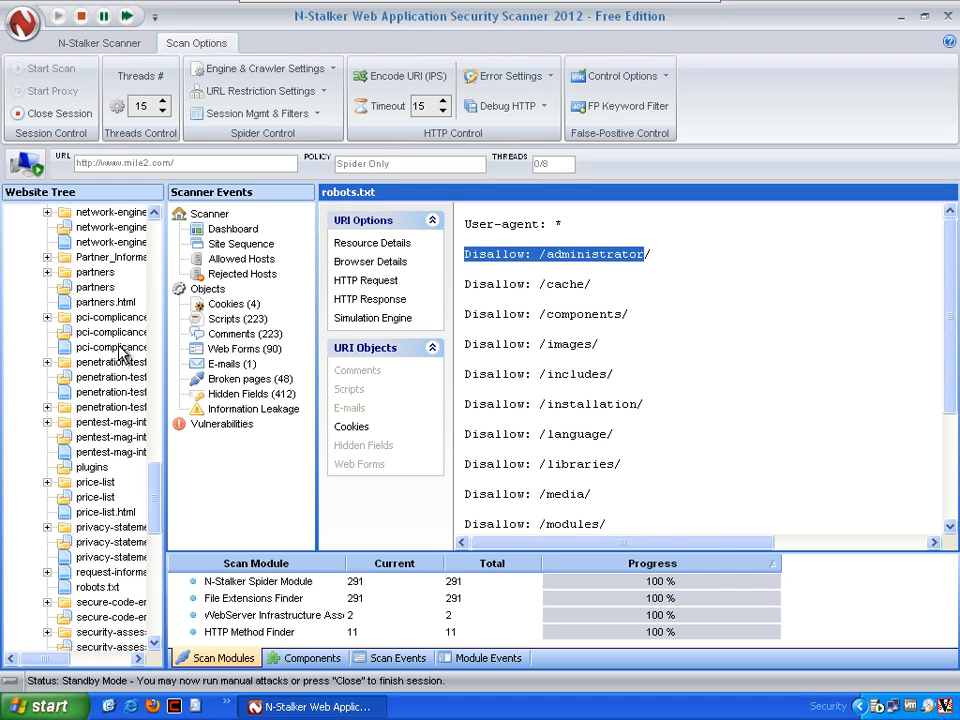
Examine the detected web server, server-side technology and password web form components, and check the scan events and module events
left_click(313, 659)
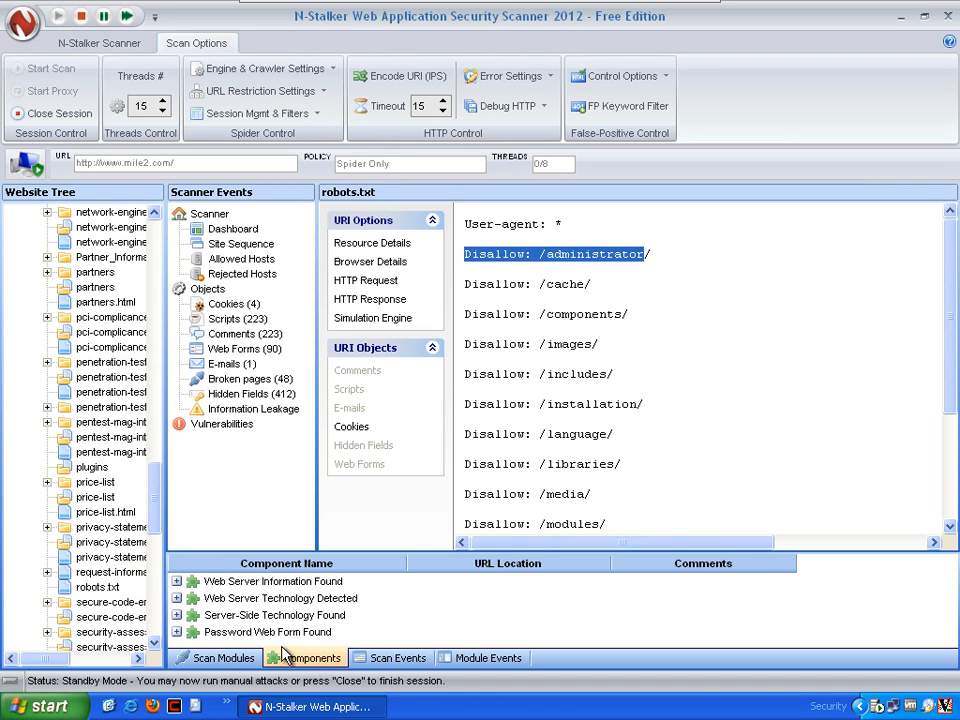
left_click(177, 598)
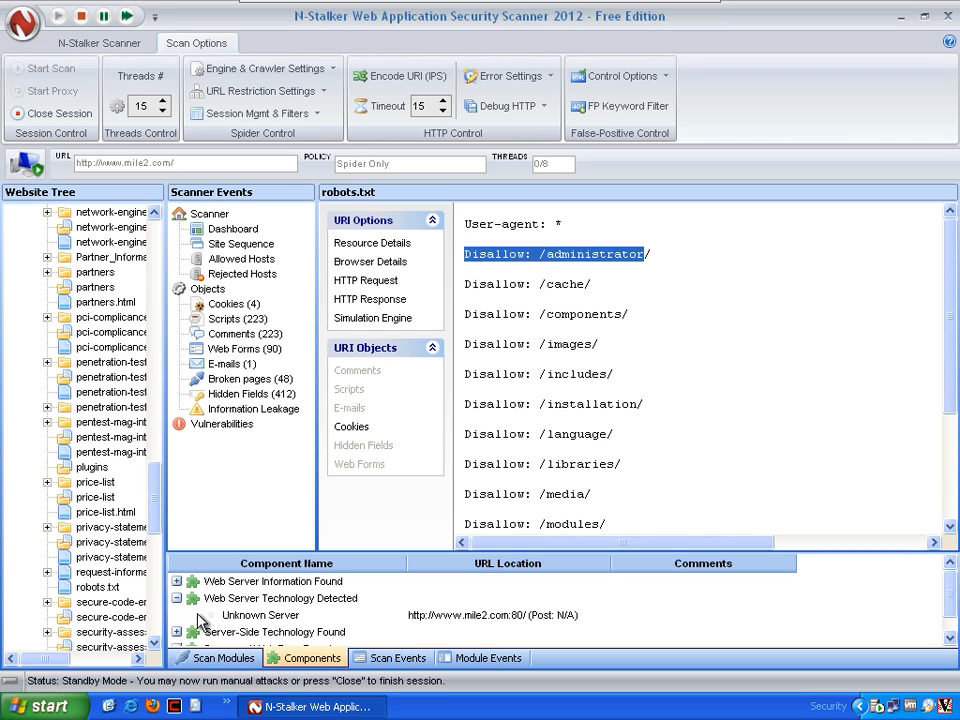
left_click(177, 581)
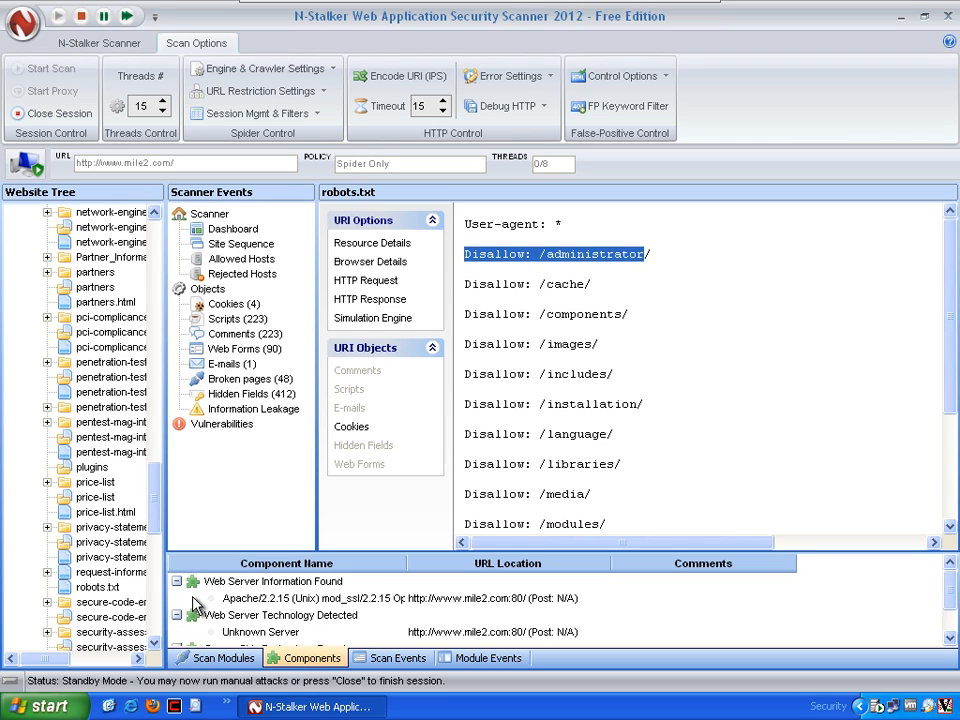
scroll(180, 600, "down", 1)
left_click(176, 615)
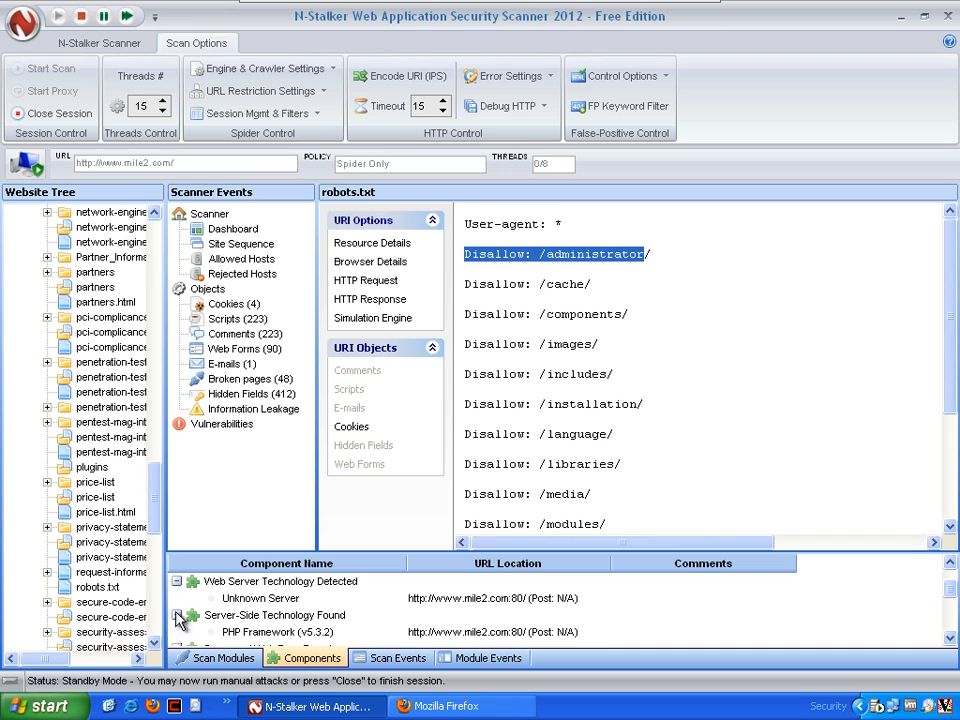
scroll(212, 630, "down", 1)
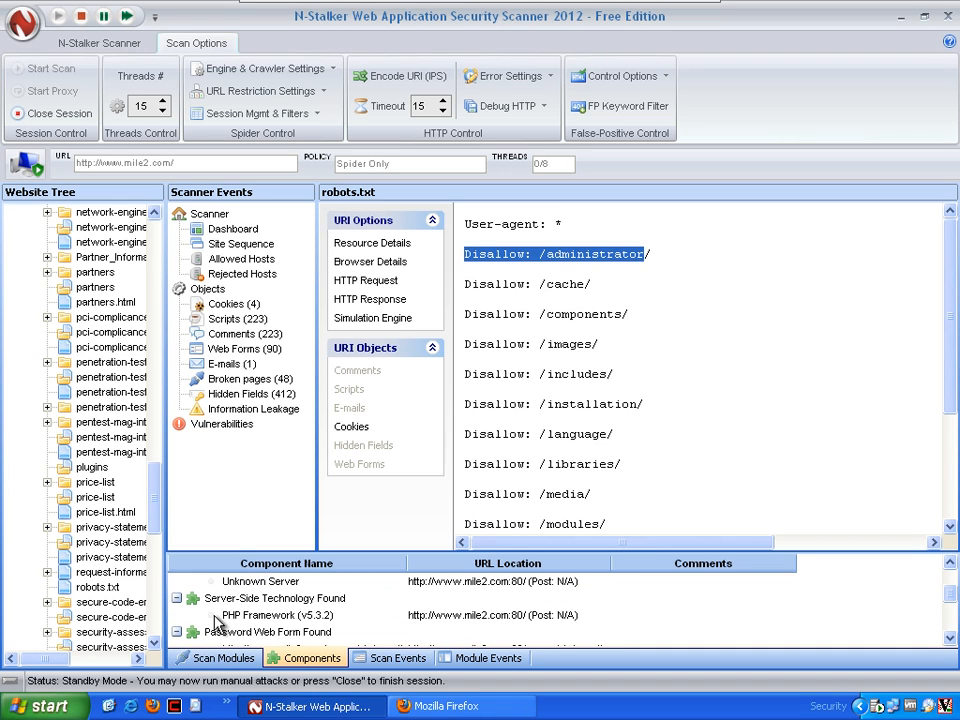
scroll(225, 622, "down", 3)
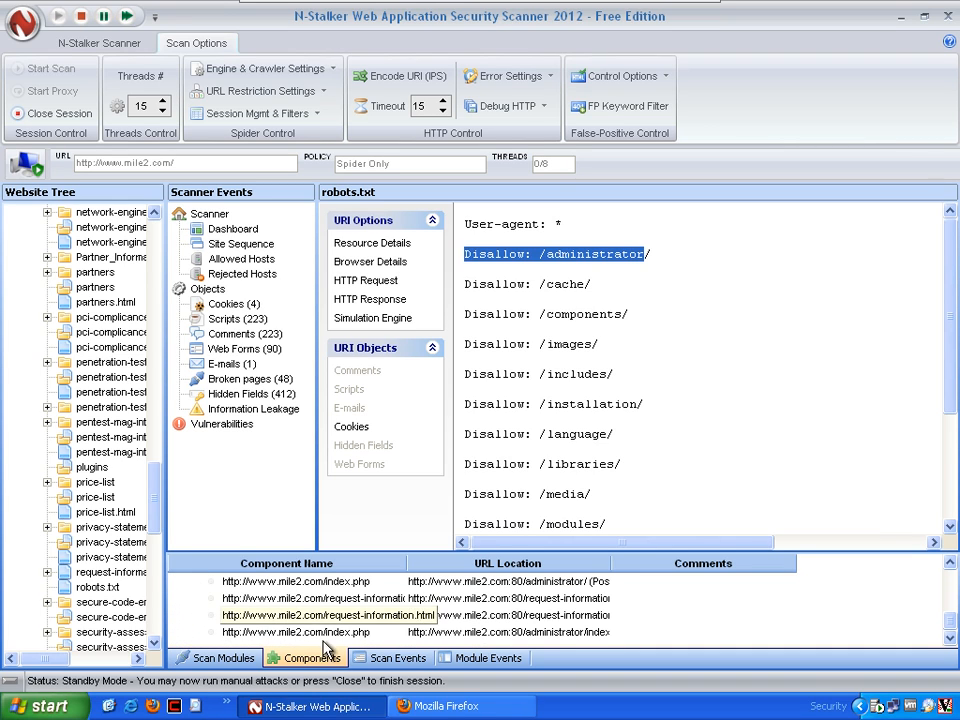
left_click(390, 660)
left_click(467, 658)
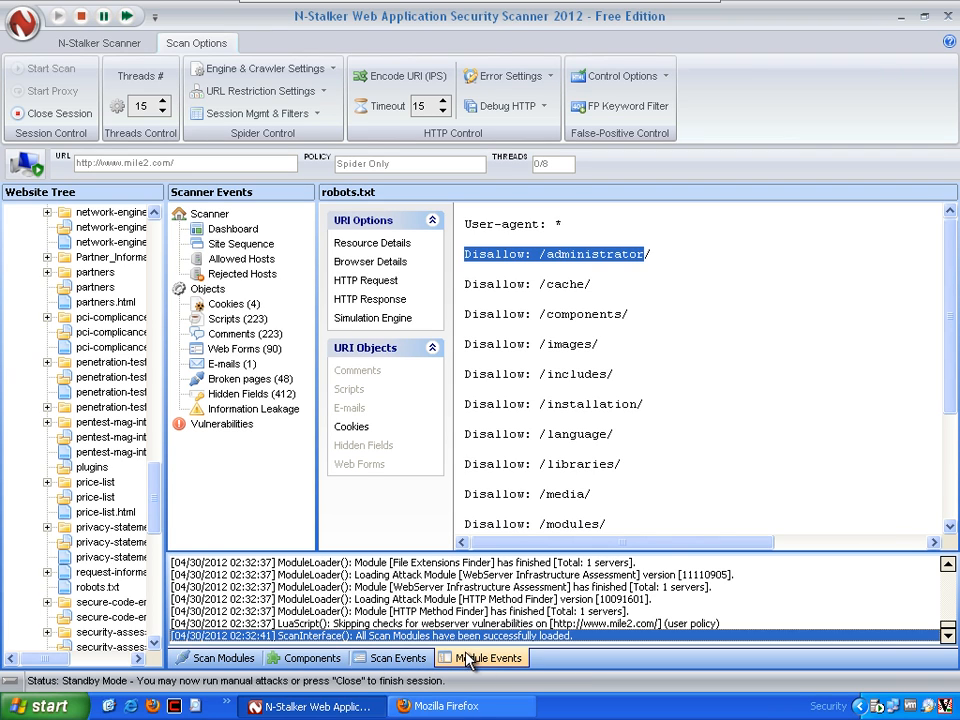